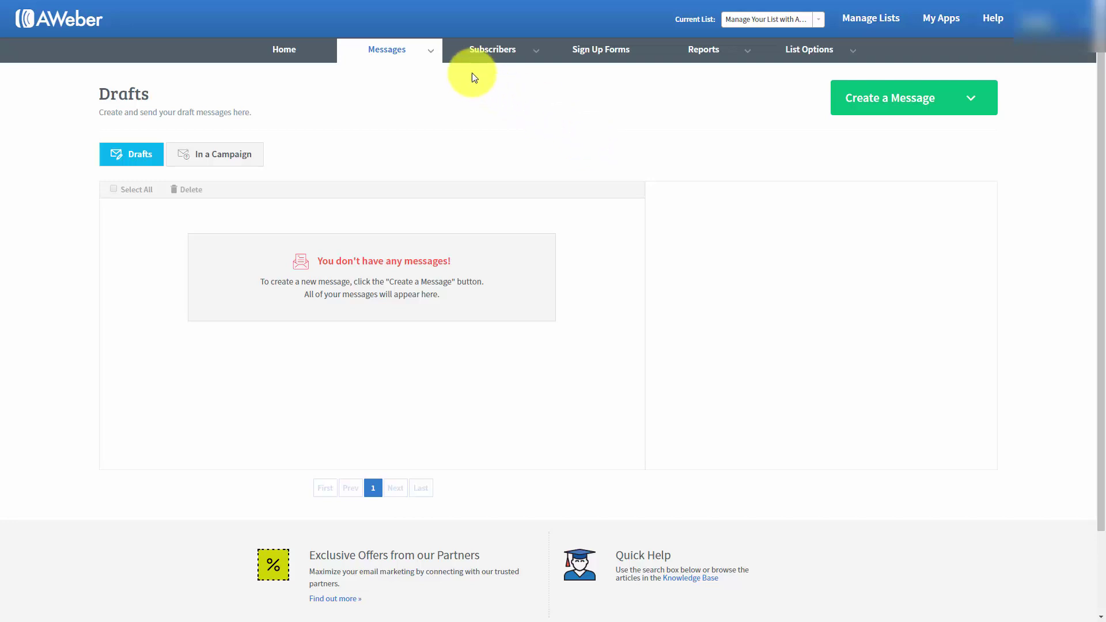
Step: Reload the Messages Drafts page, which shows no drafts yet for the current list
{"action": "mouse_move", "coordinate": [422, 46]}
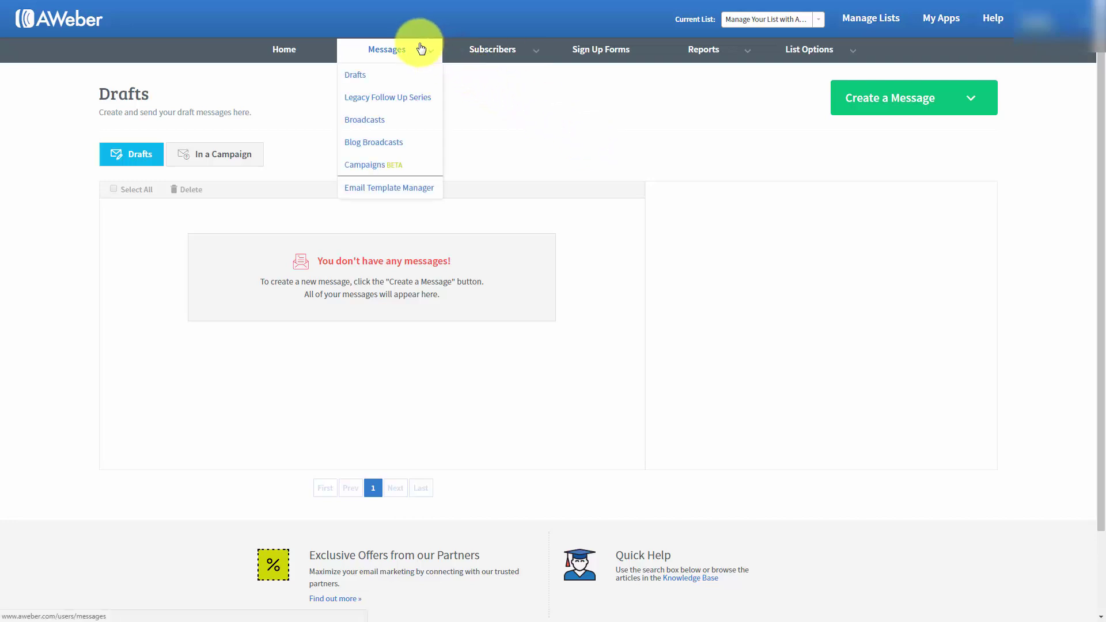
{"action": "left_click", "coordinate": [358, 78]}
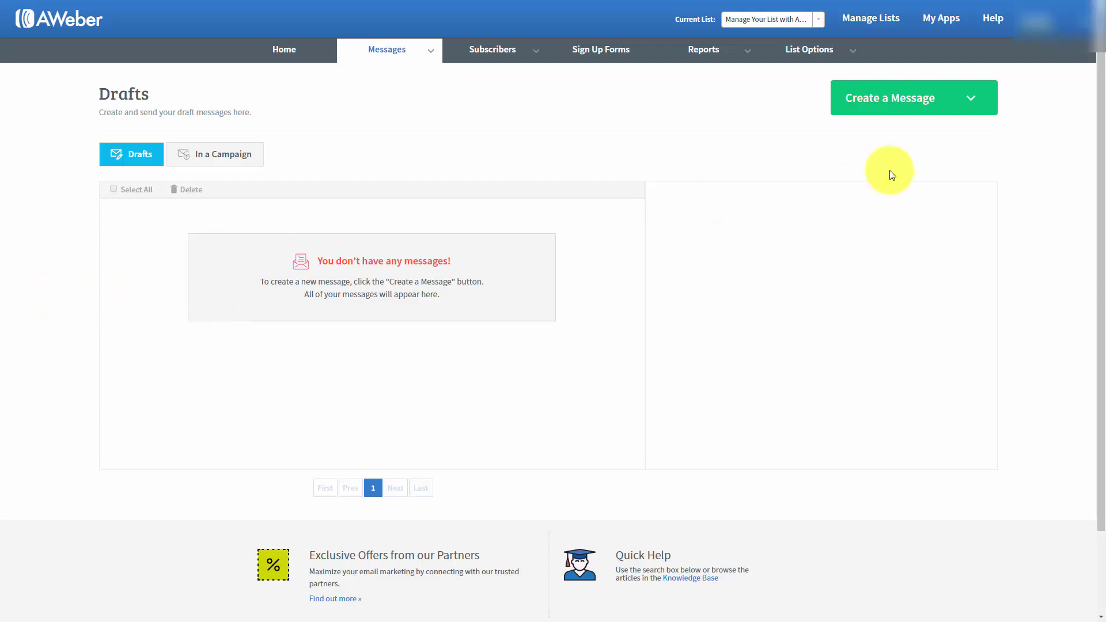
Step: Show the Create a Message options: Drag & Drop Email Builder, Plain Text Message and HTML Editor
{"action": "left_click", "coordinate": [973, 101]}
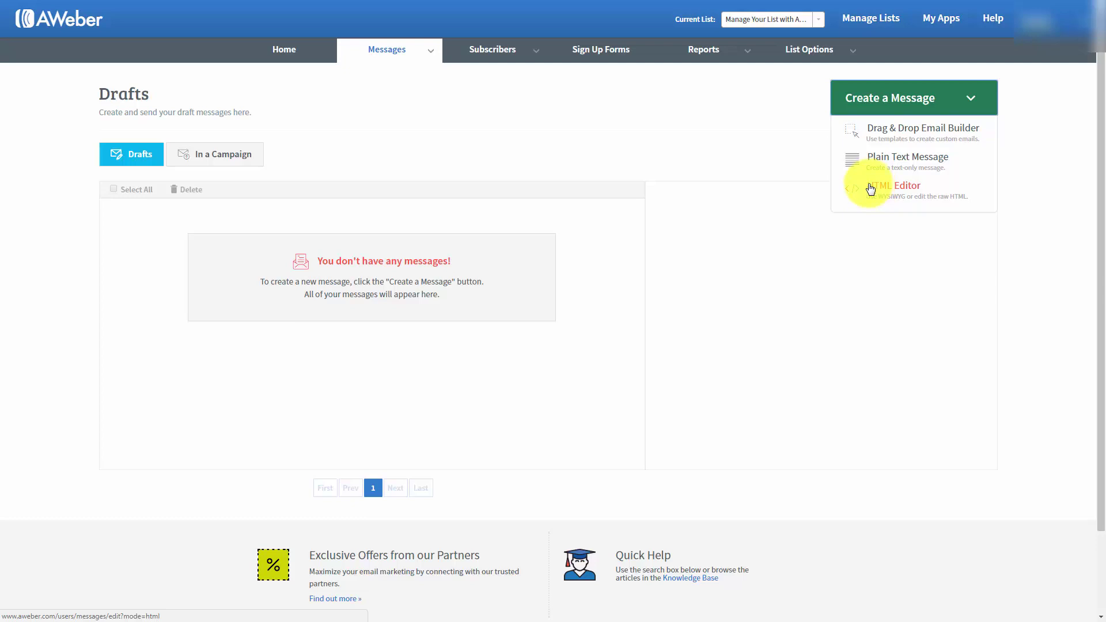
Step: Start a new Drag & Drop email draft and browse its template gallery
{"action": "left_click", "coordinate": [897, 134]}
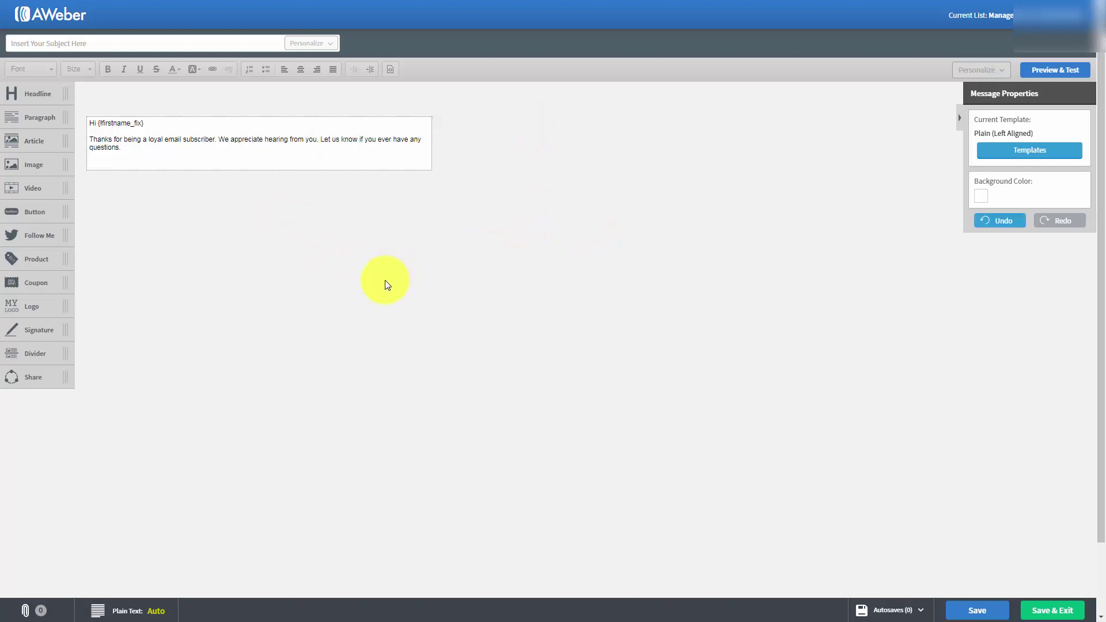
{"action": "left_click", "coordinate": [1020, 151]}
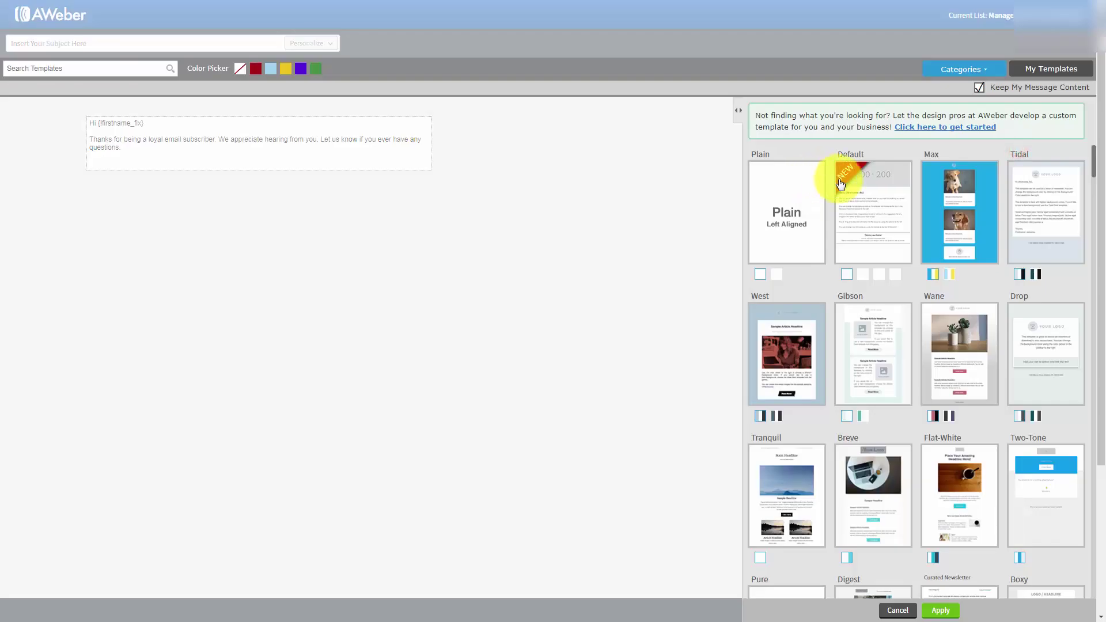
{"action": "scroll", "coordinate": [926, 233], "scroll_direction": "down", "scroll_amount": 3}
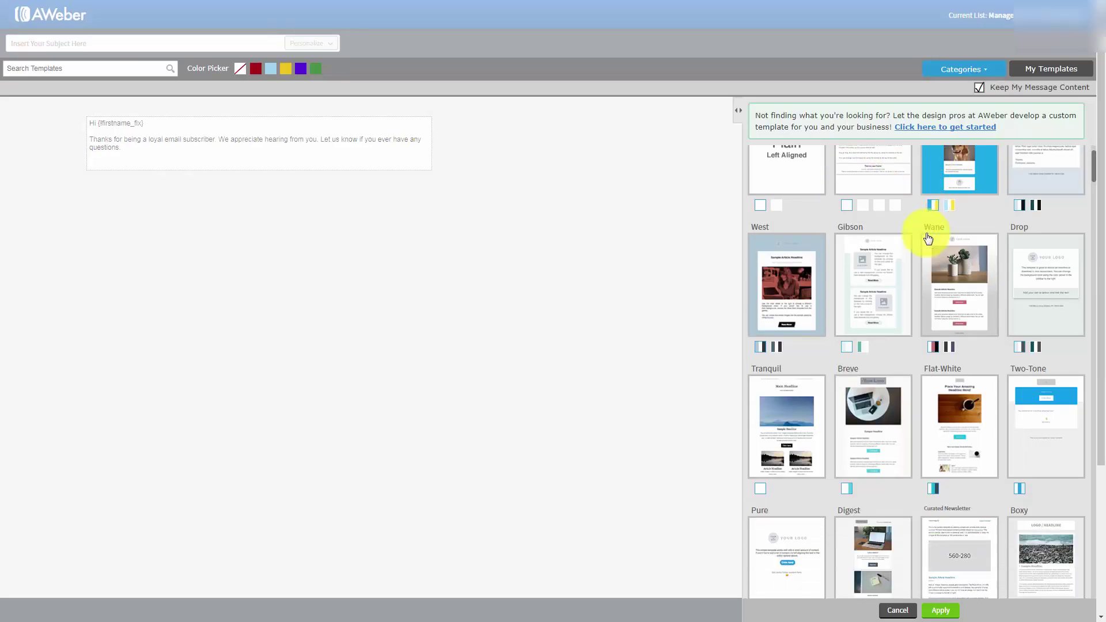
{"action": "scroll", "coordinate": [927, 239], "scroll_direction": "down", "scroll_amount": 5}
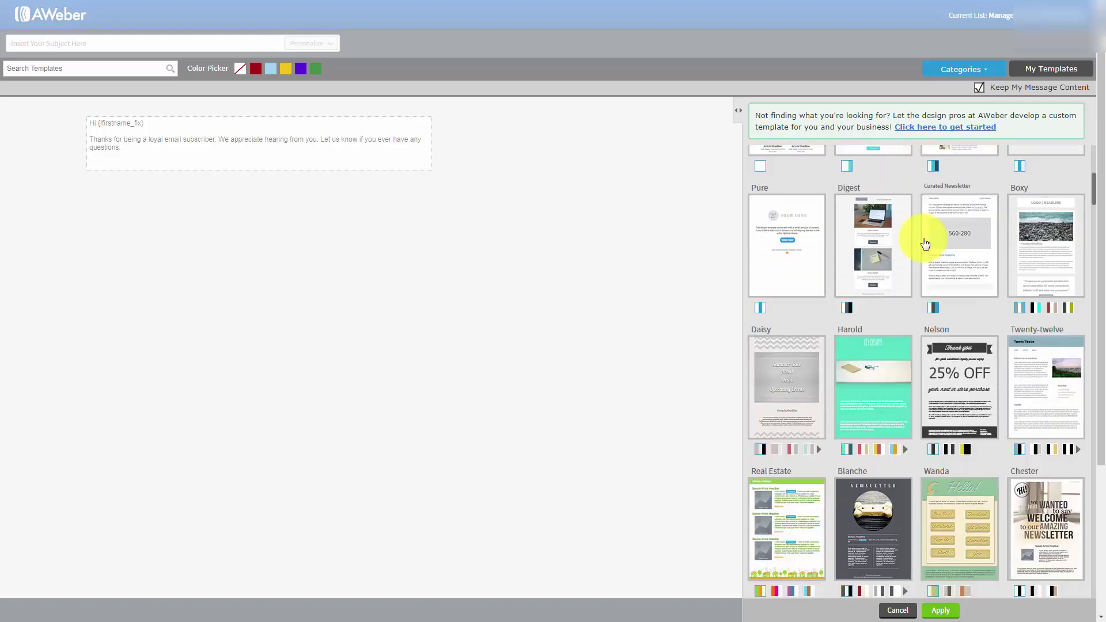
{"action": "scroll", "coordinate": [921, 240], "scroll_direction": "down", "scroll_amount": 5}
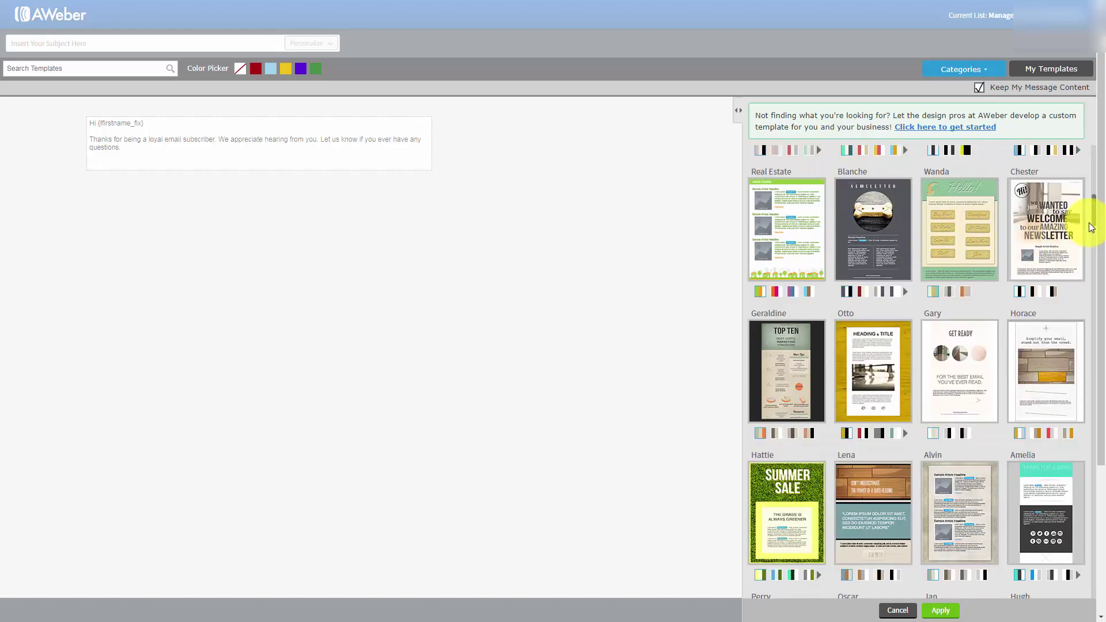
{"action": "left_click_drag", "start_coordinate": [1096, 212], "coordinate": [1094, 158]}
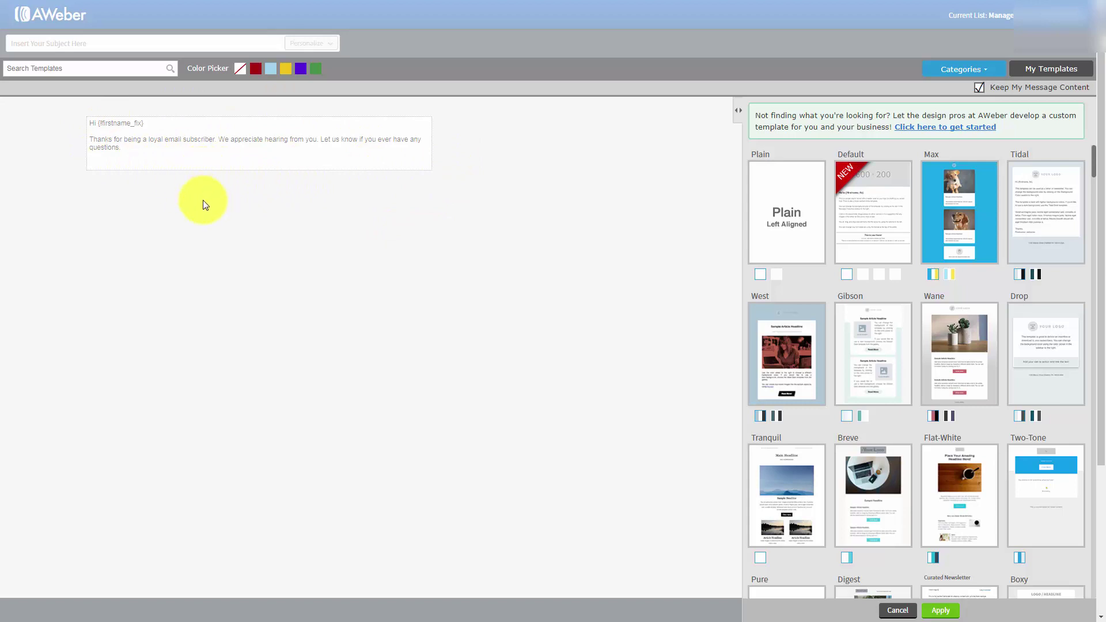
Step: Try the Plain template's Center Aligned swatch, then switch back to Left Aligned
{"action": "left_click", "coordinate": [777, 275]}
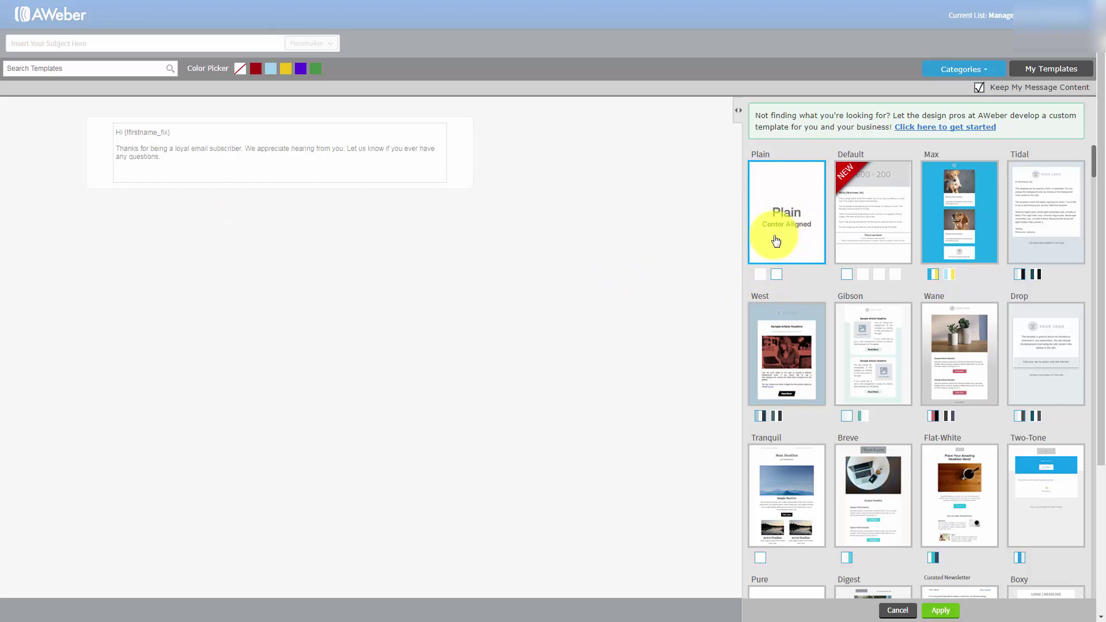
{"action": "left_click", "coordinate": [759, 275]}
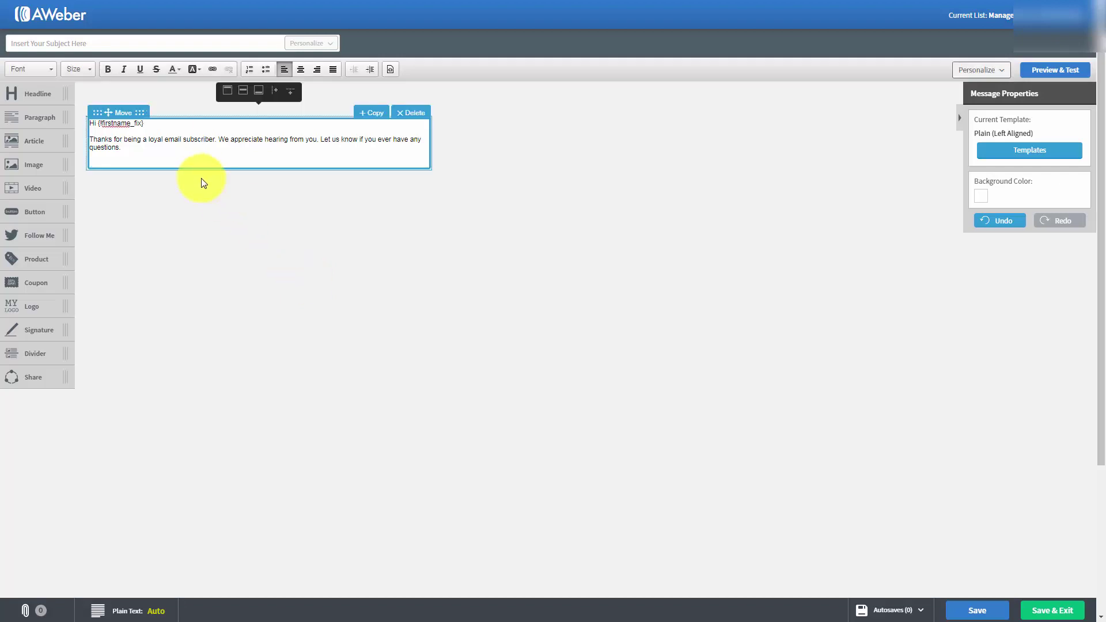
Step: Paste the home-business zoning article on a new line below the greeting
{"action": "mouse_move", "coordinate": [156, 123]}
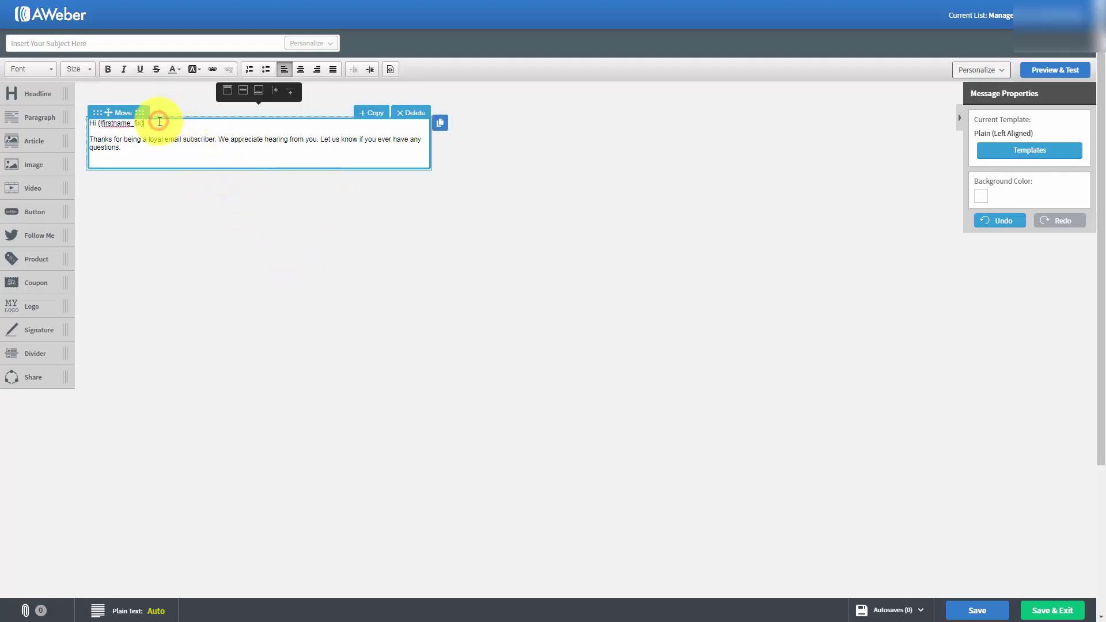
{"action": "key", "text": "Return"}
{"action": "key", "text": "Return"}
{"action": "key", "text": "Return"}
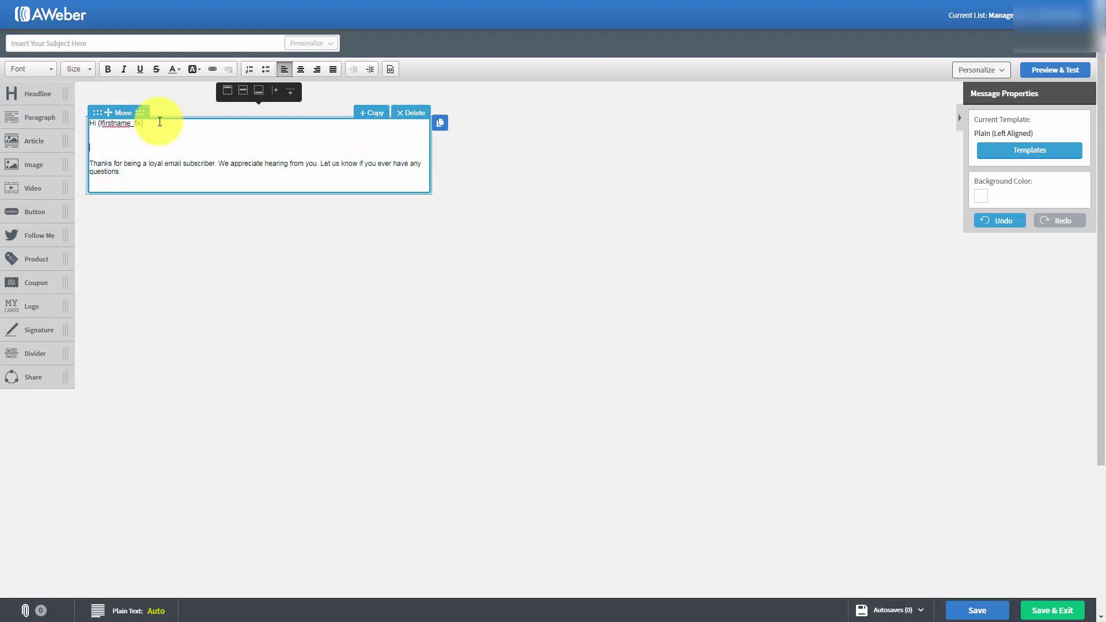
{"action": "key", "text": "ctrl+v"}
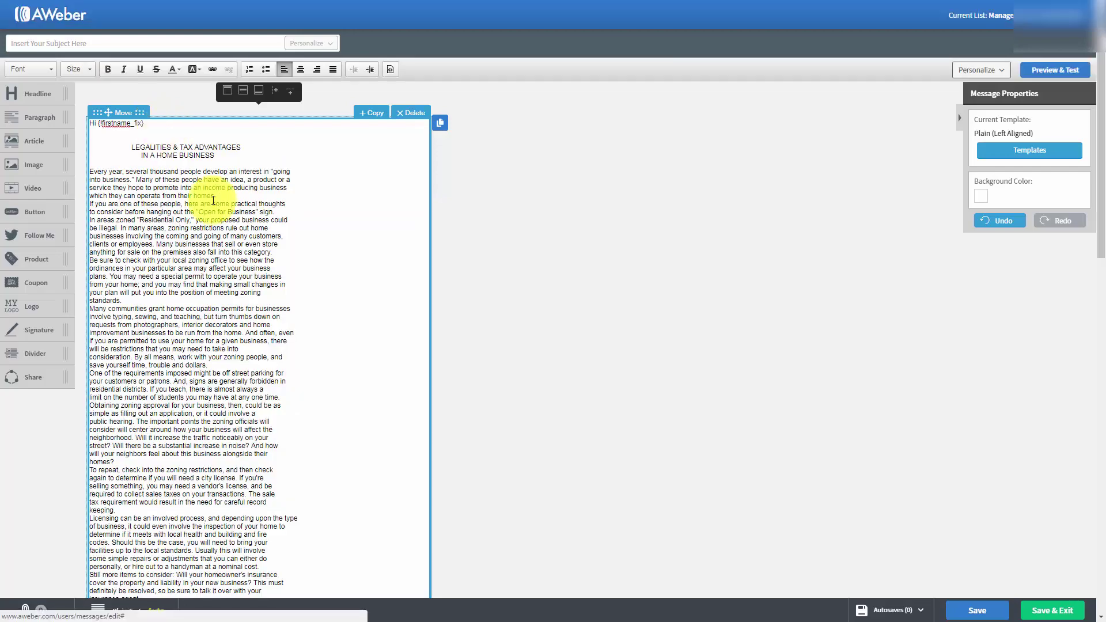
{"action": "scroll", "coordinate": [233, 196], "scroll_direction": "down", "scroll_amount": 1}
{"action": "scroll", "coordinate": [230, 258], "scroll_direction": "up", "scroll_amount": 1}
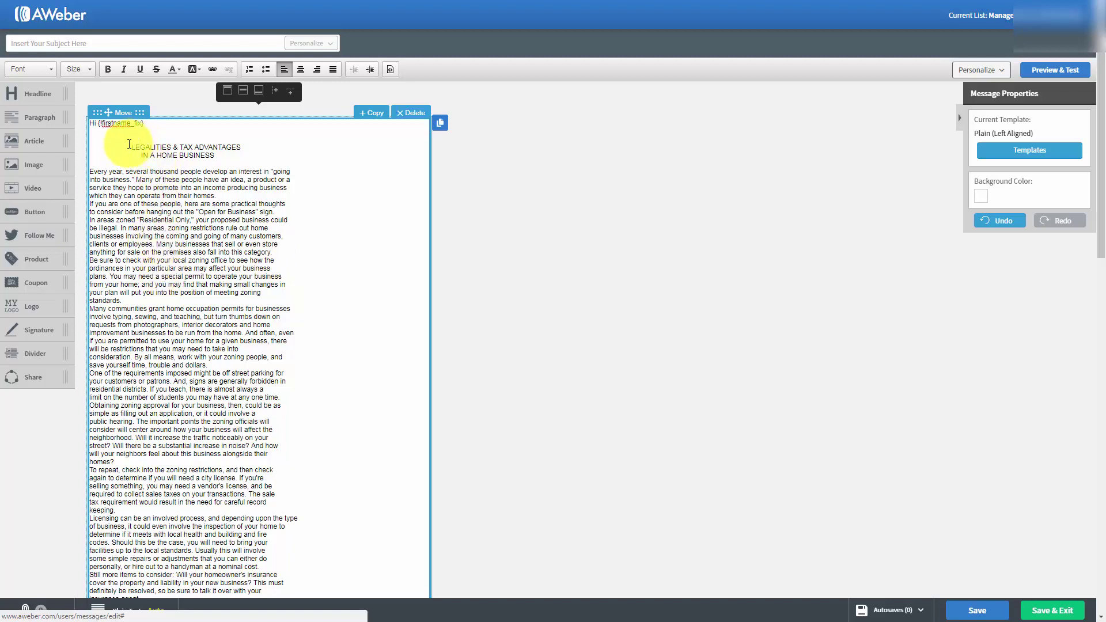
Step: Delete the LEGALITIES & TAX ADVANTAGES heading and restore the lost 'E'
{"action": "left_click_drag", "start_coordinate": [129, 146], "coordinate": [228, 157]}
{"action": "key", "text": "Delete"}
{"action": "key", "text": "Delete"}
{"action": "key", "text": "Delete"}
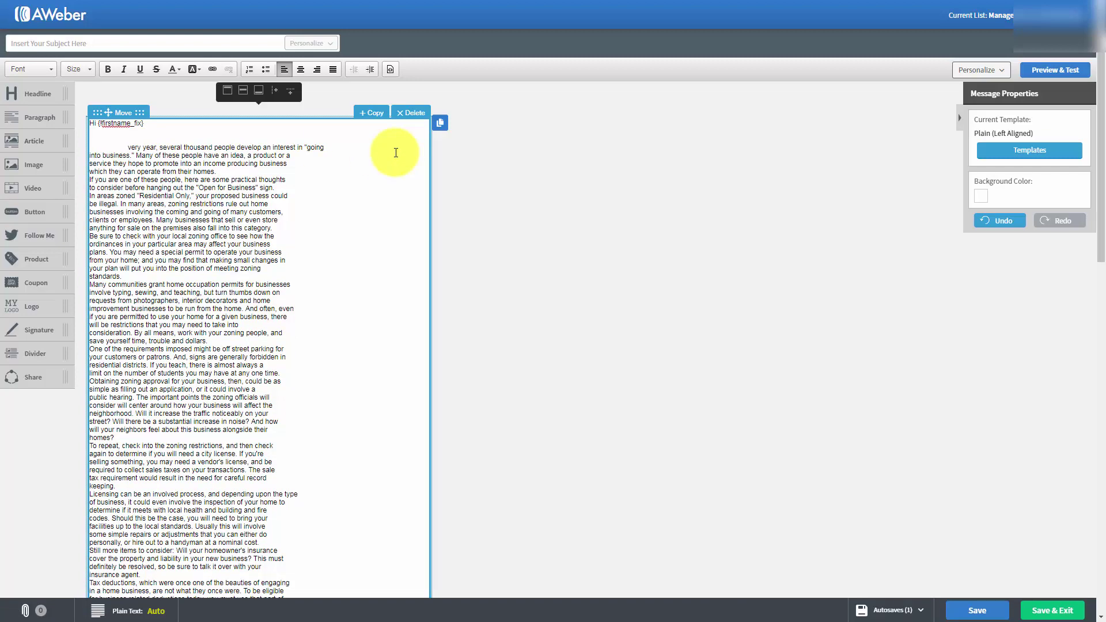
{"action": "type", "text": "E"}
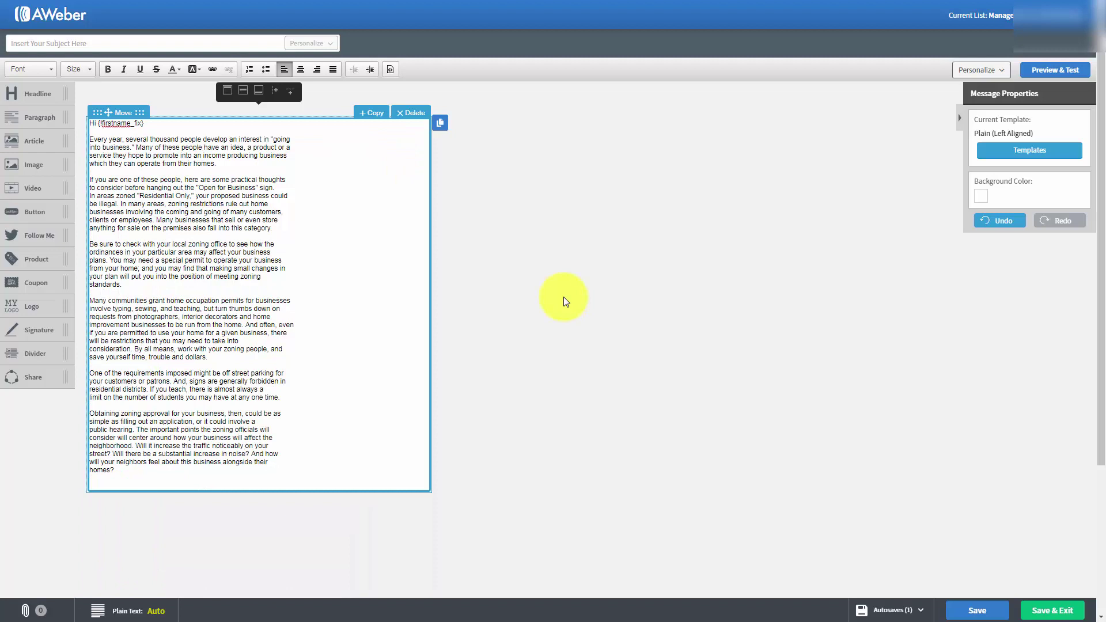
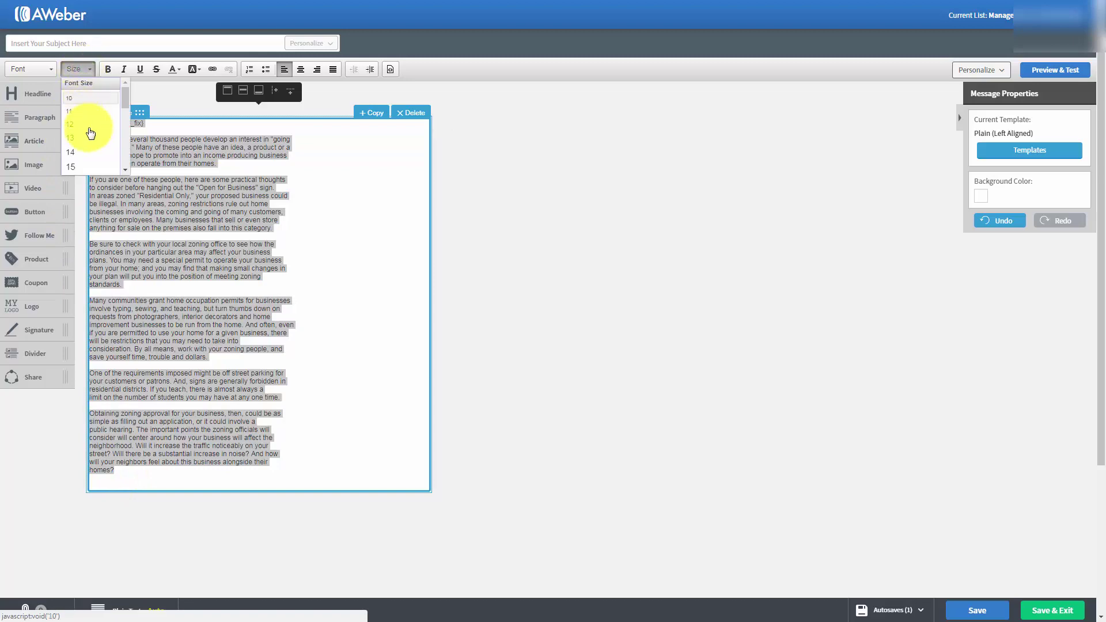
Step: Change the selected message body text to 18 pt, then deselect it
{"action": "scroll", "coordinate": [92, 145], "scroll_direction": "down", "scroll_amount": 3}
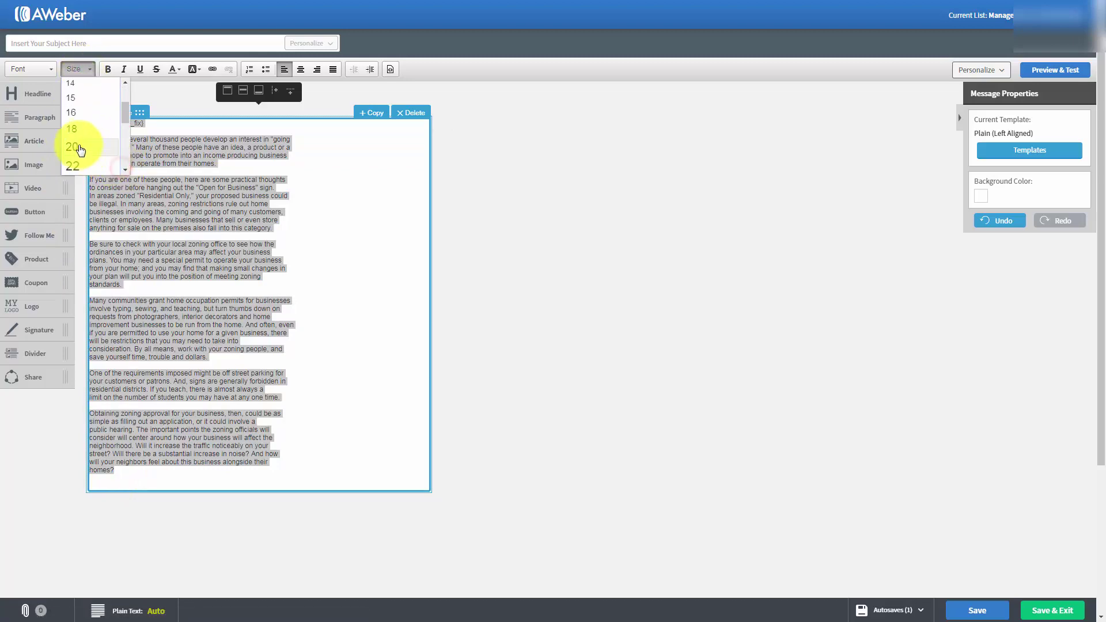
{"action": "left_click", "coordinate": [73, 129]}
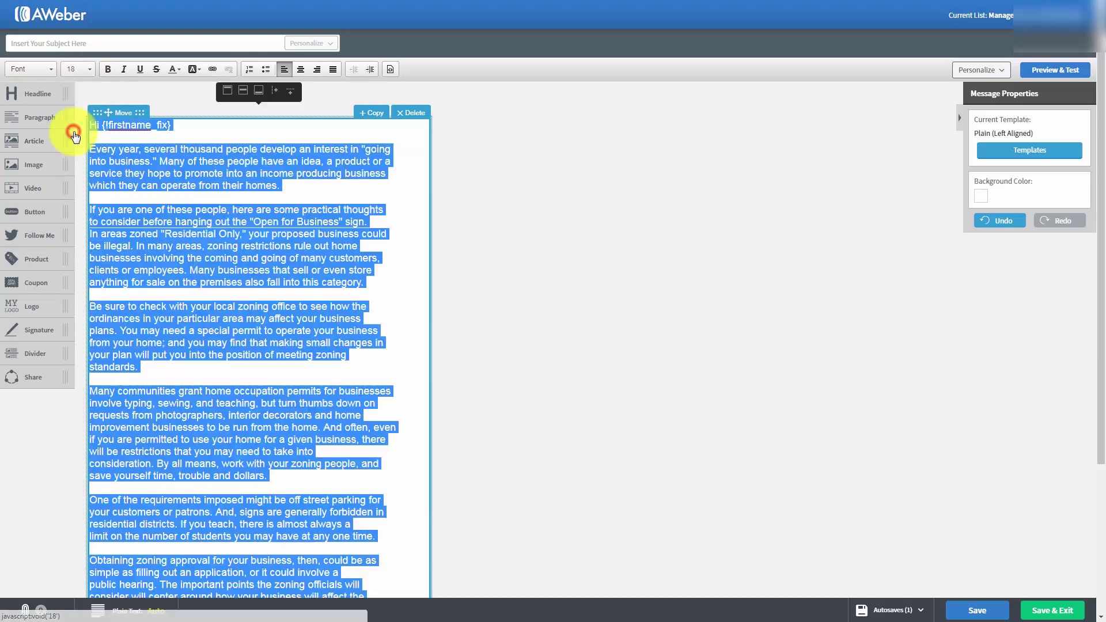
{"action": "left_click", "coordinate": [217, 248]}
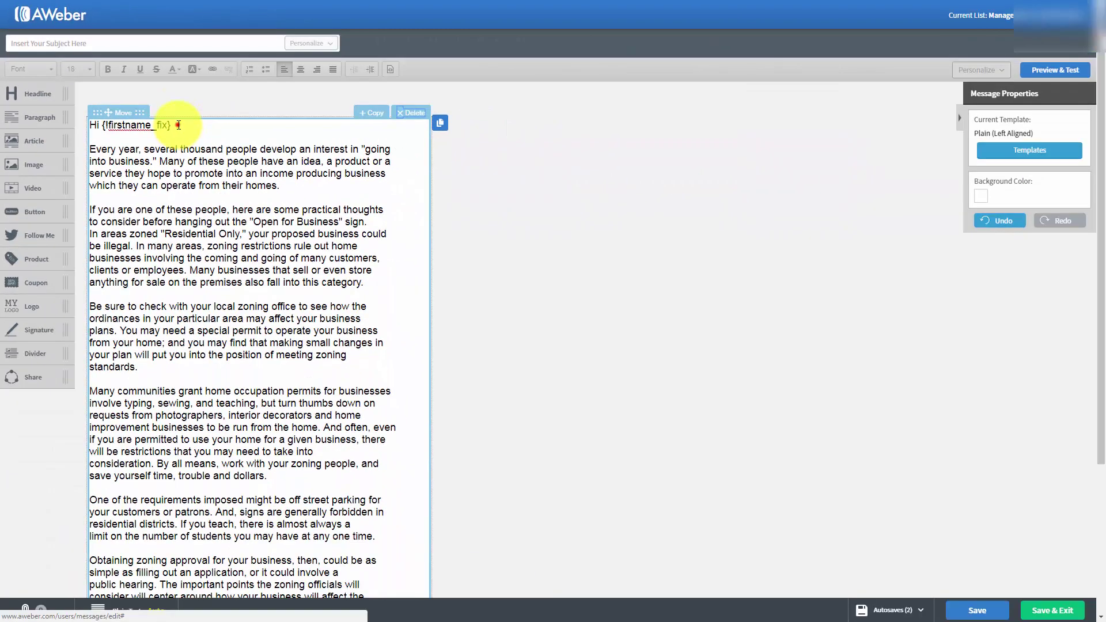
{"action": "left_click", "coordinate": [178, 125]}
{"action": "key", "text": "Return"}
{"action": "key", "text": "Return"}
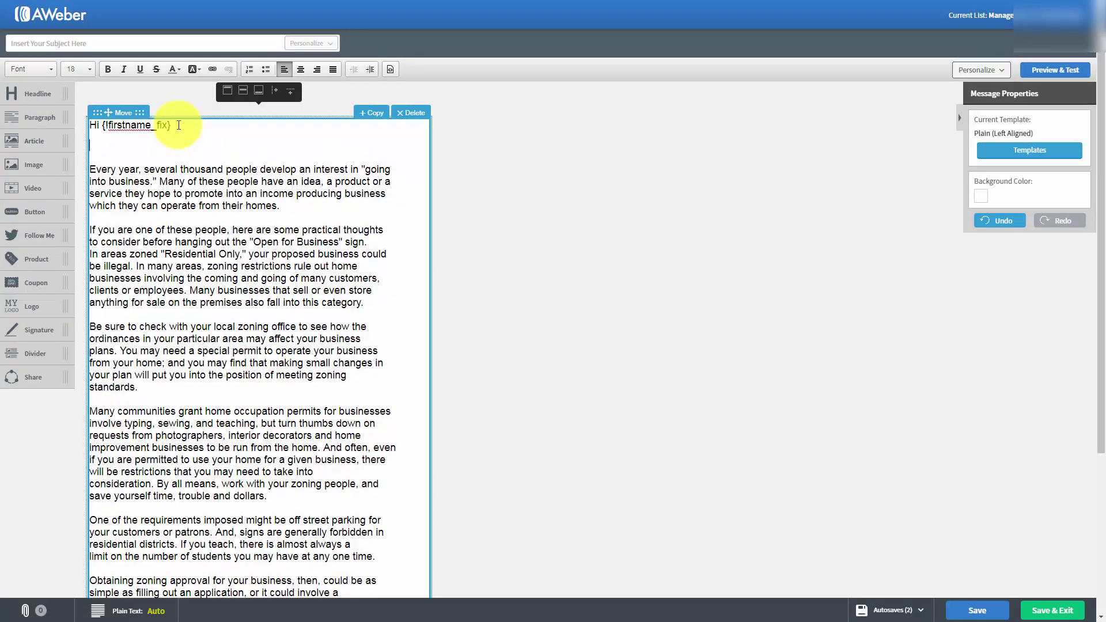
{"action": "left_click", "coordinate": [1006, 70]}
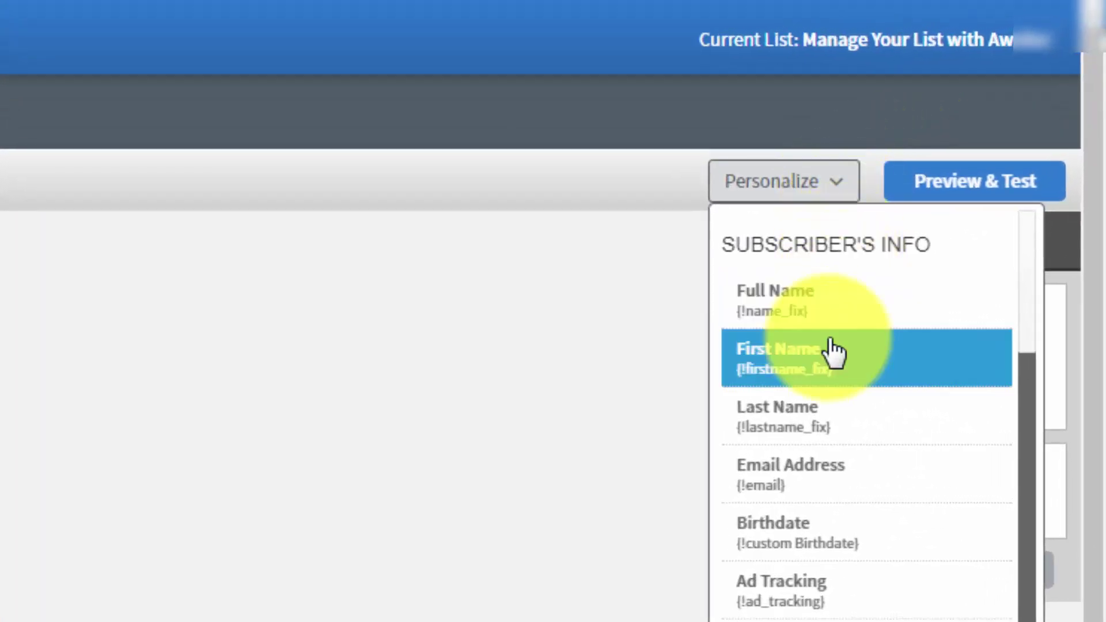
{"action": "scroll", "coordinate": [829, 341], "scroll_direction": "down", "scroll_amount": 1}
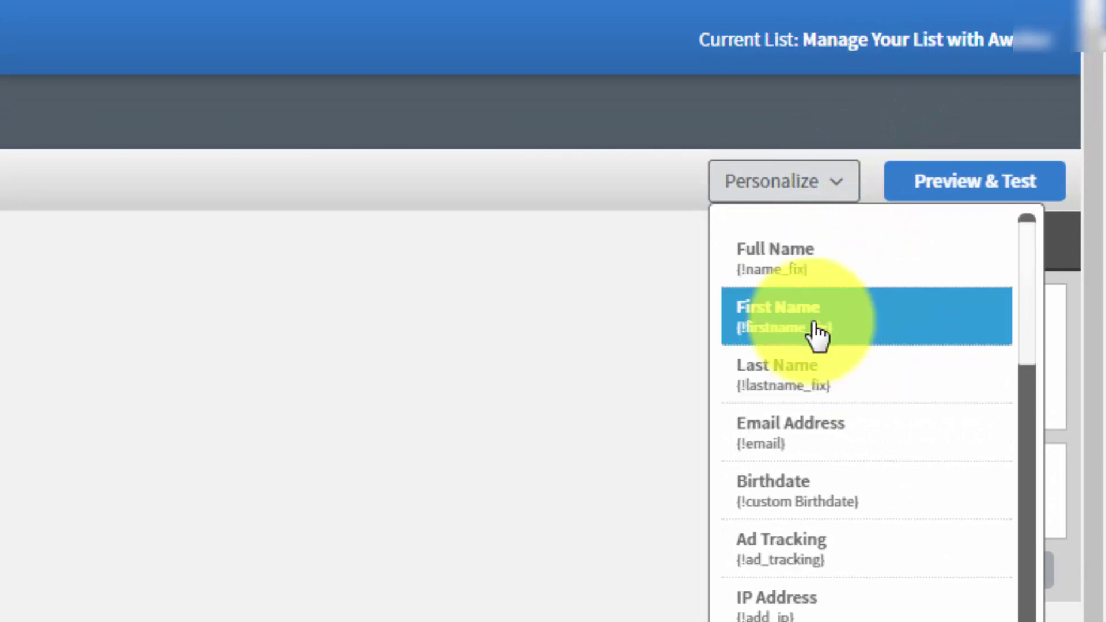
{"action": "left_click", "coordinate": [813, 271]}
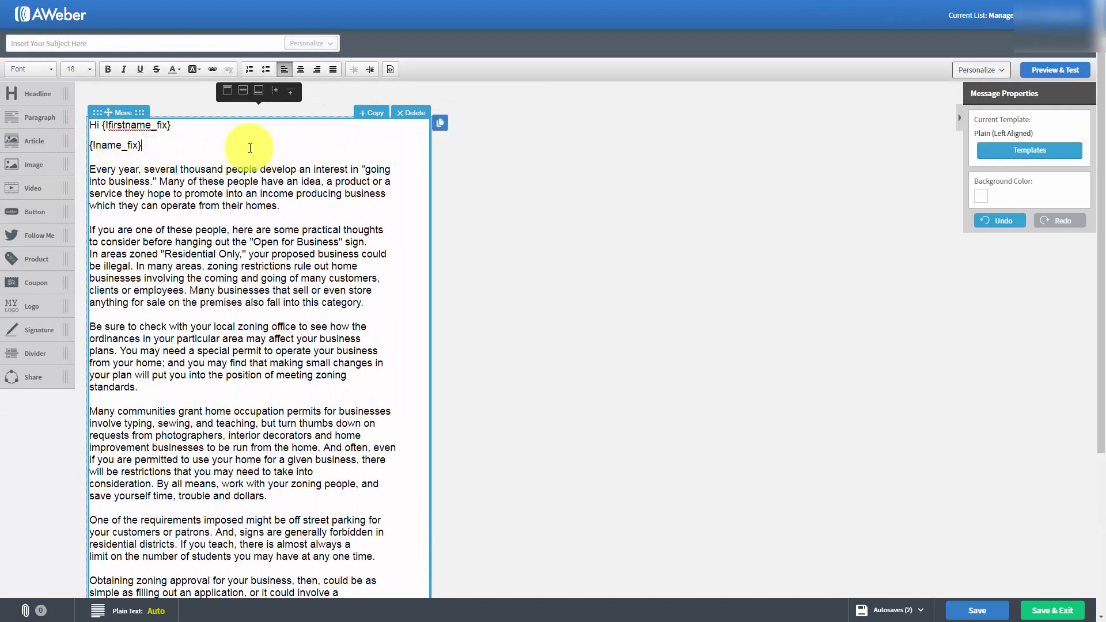
{"action": "key", "text": "Return"}
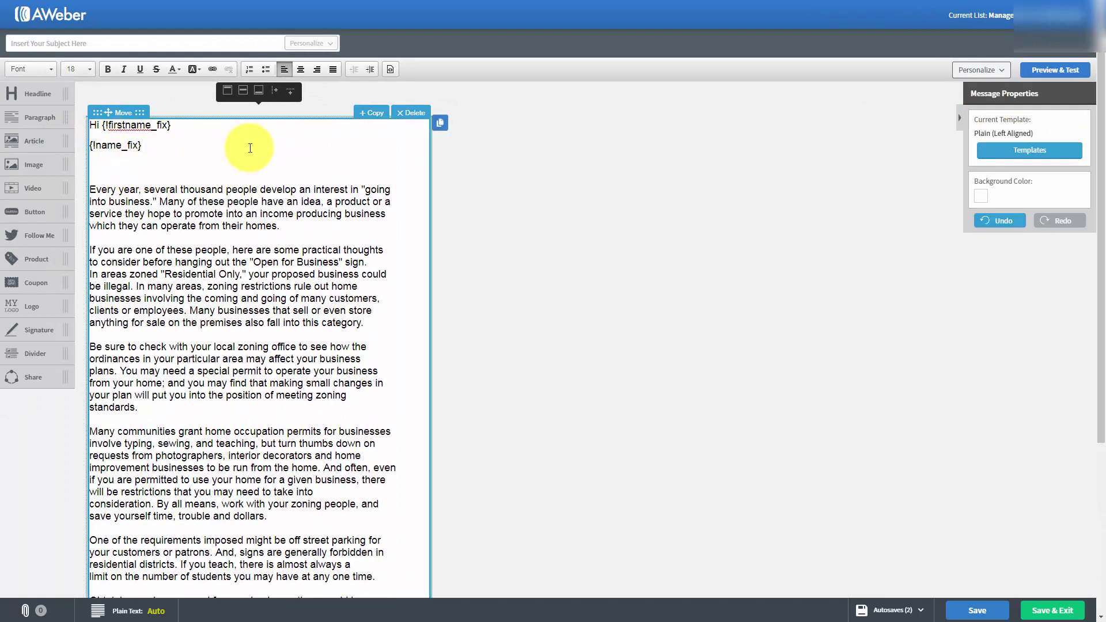
{"action": "left_click", "coordinate": [1002, 70]}
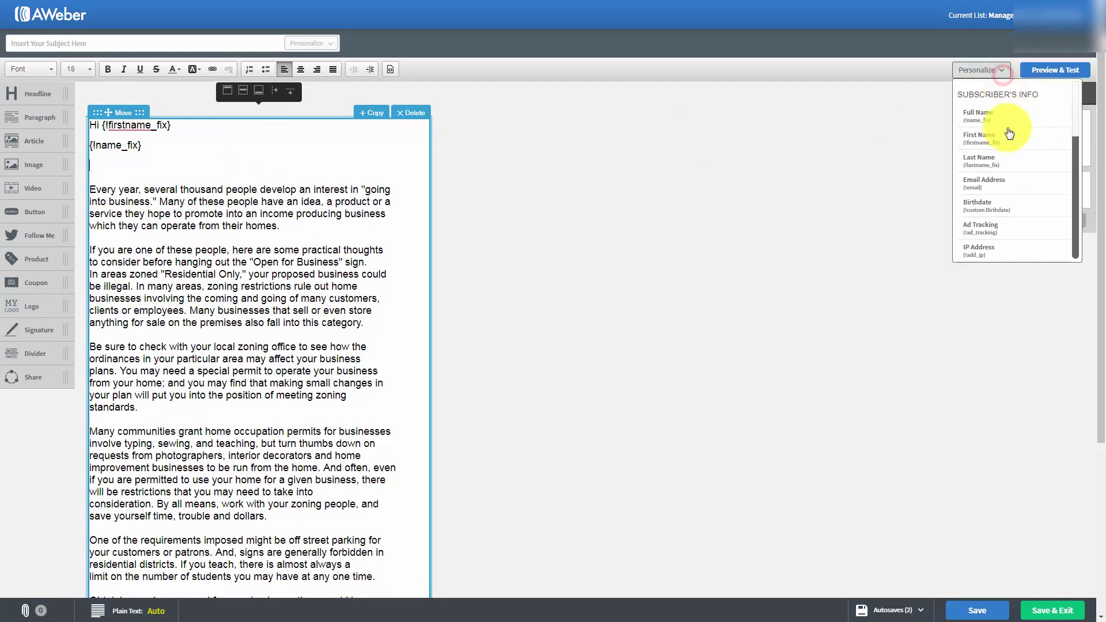
{"action": "left_click", "coordinate": [1005, 159]}
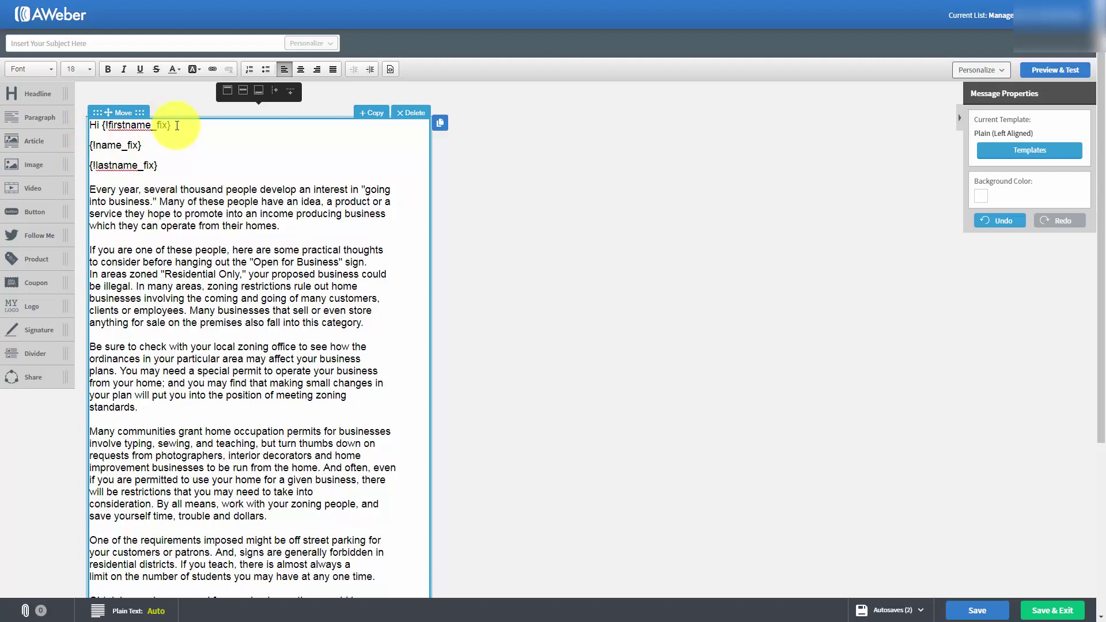
{"action": "left_click_drag", "start_coordinate": [176, 126], "coordinate": [173, 167]}
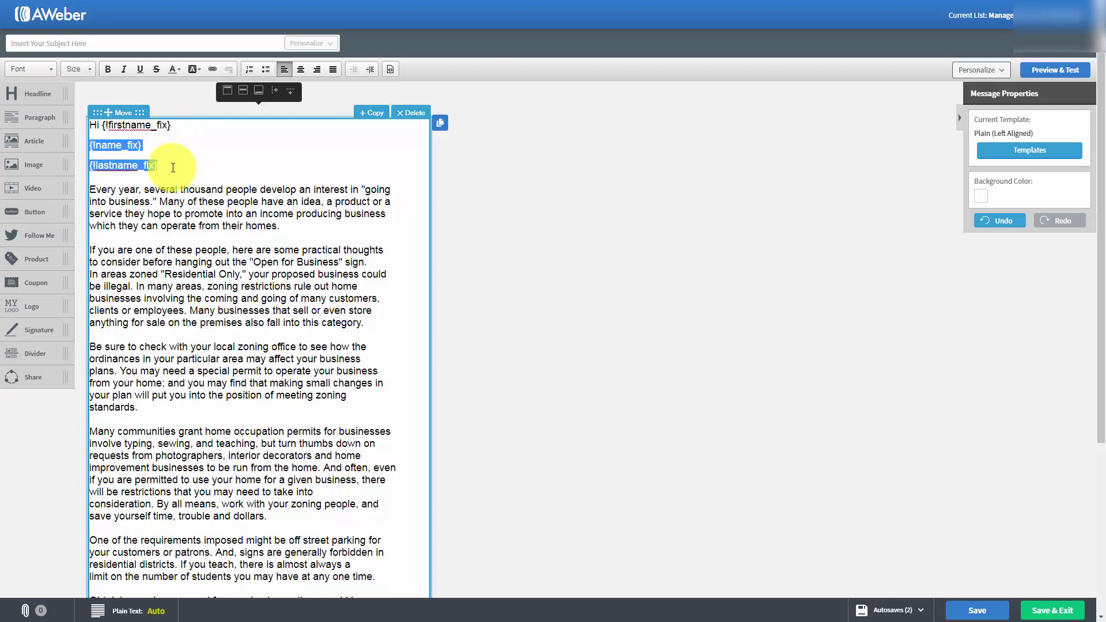
{"action": "key", "text": "BackSpace"}
{"action": "key", "text": "BackSpace"}
{"action": "key", "text": "Return"}
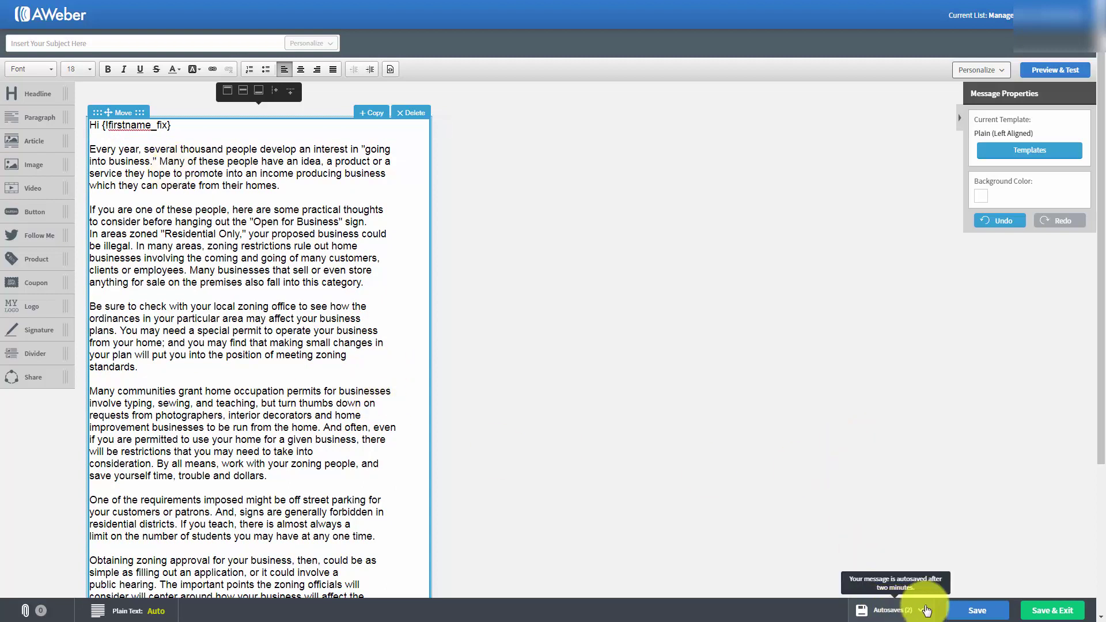
Step: Enter 'Tax Advantages For Us' in the message's subject field
{"action": "left_click", "coordinate": [893, 606]}
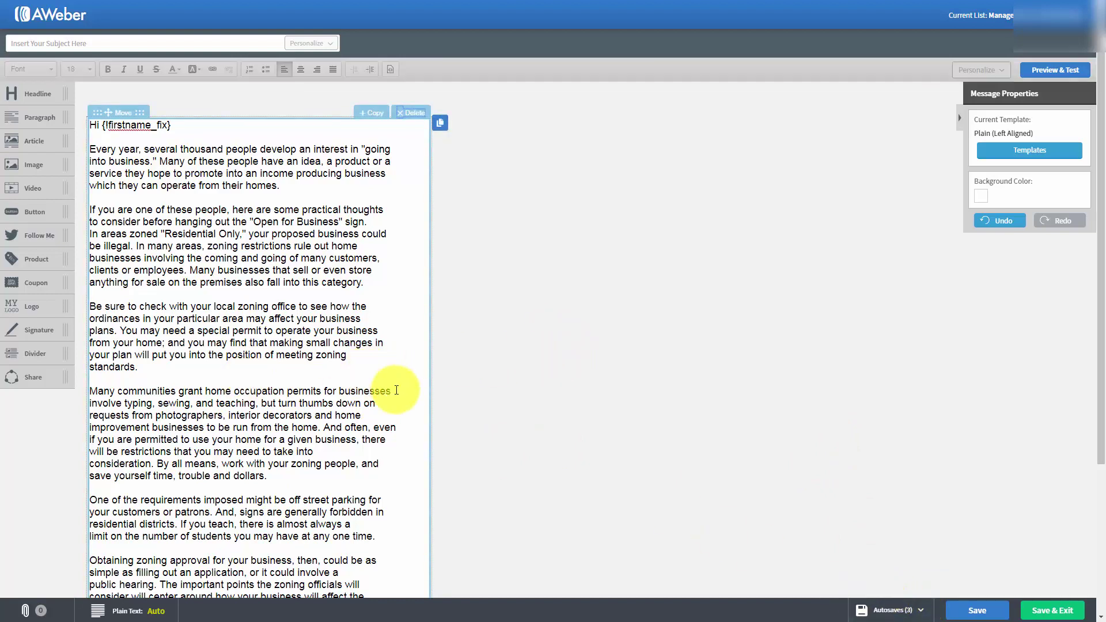
{"action": "left_click", "coordinate": [70, 40]}
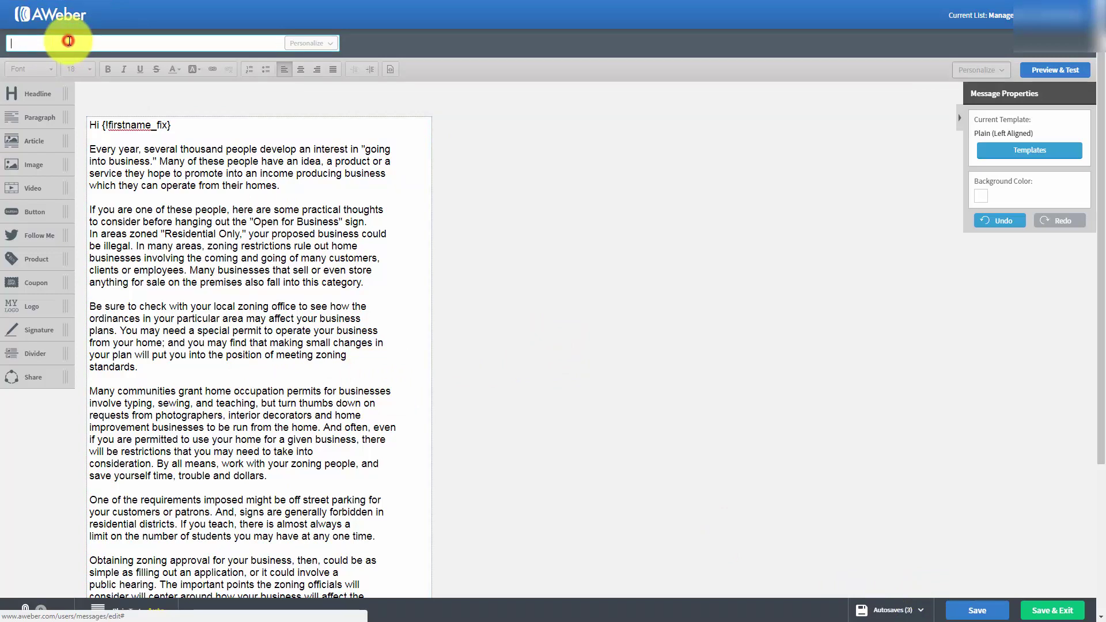
{"action": "type", "text": "Tax Advantages For Us"}
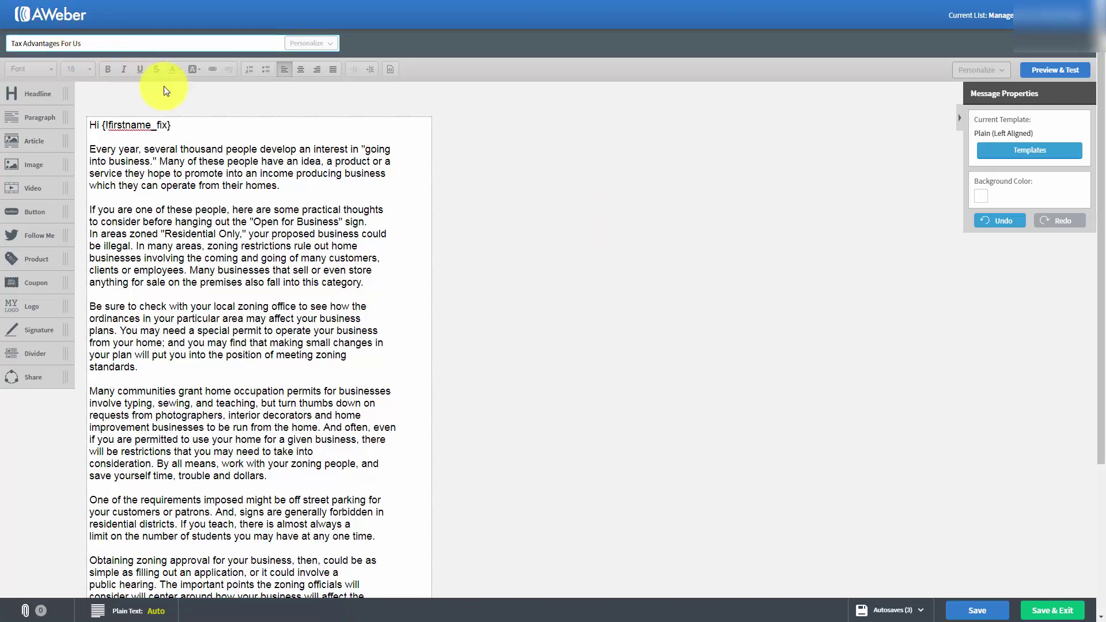
{"action": "scroll", "coordinate": [449, 199], "scroll_direction": "down", "scroll_amount": 2}
{"action": "scroll", "coordinate": [451, 202], "scroll_direction": "down", "scroll_amount": 2}
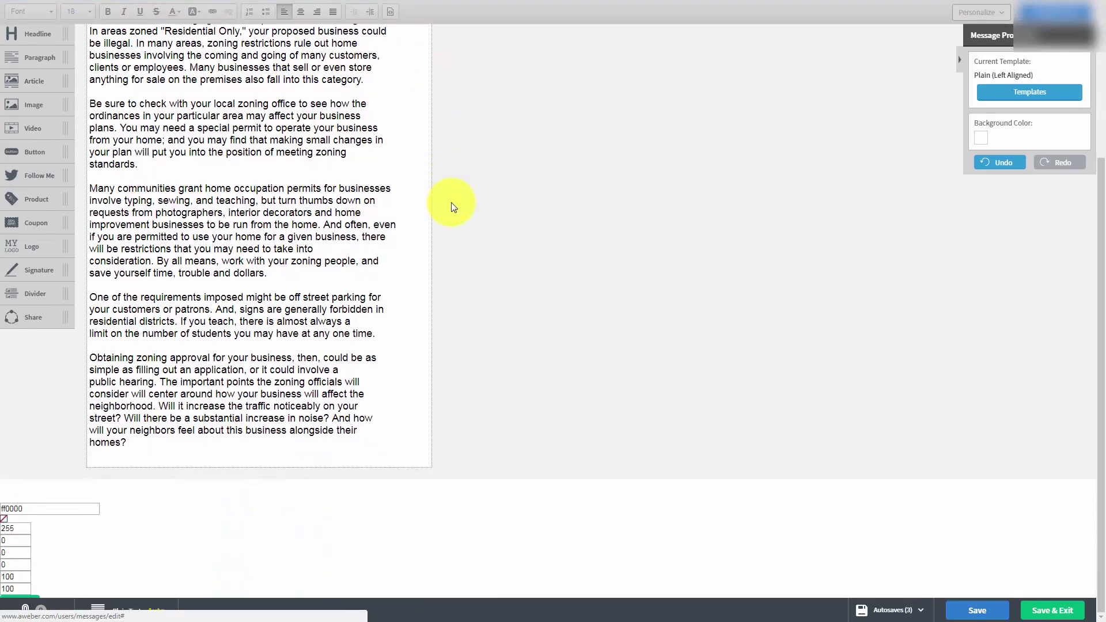
{"action": "scroll", "coordinate": [451, 203], "scroll_direction": "up", "scroll_amount": 4}
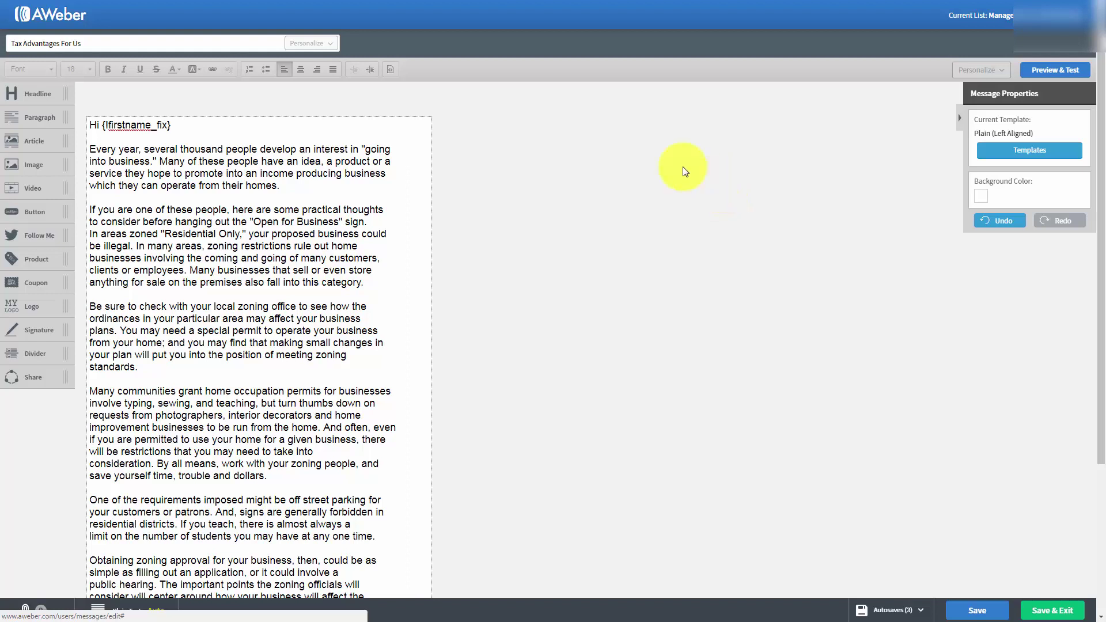
{"action": "mouse_move", "coordinate": [249, 142]}
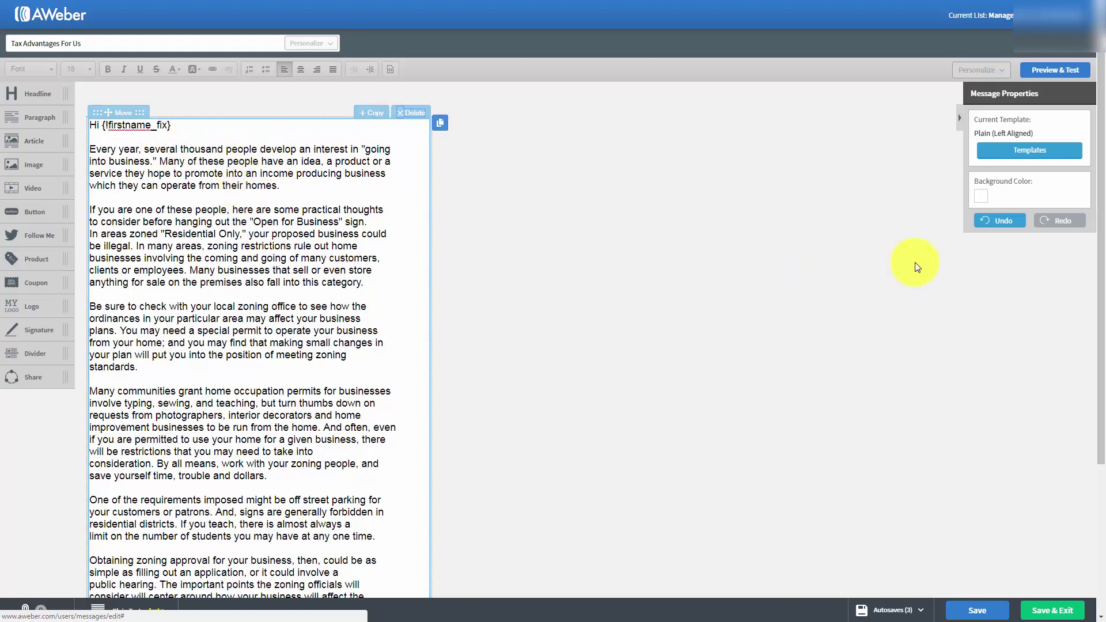
{"action": "left_click", "coordinate": [981, 199]}
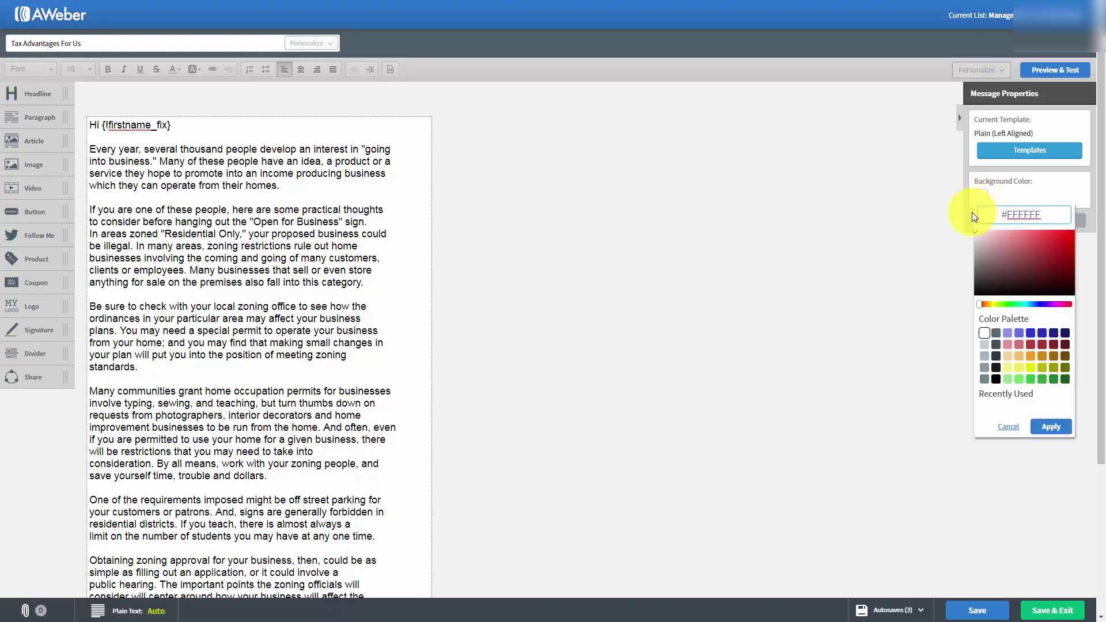
{"action": "left_click", "coordinate": [984, 346]}
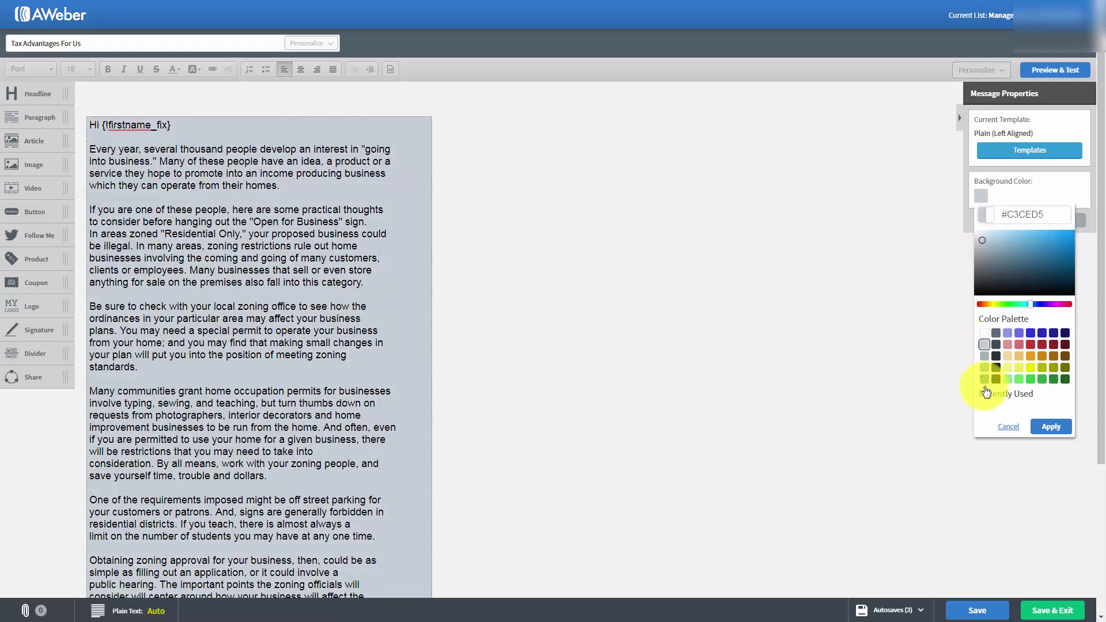
{"action": "left_click", "coordinate": [1051, 428]}
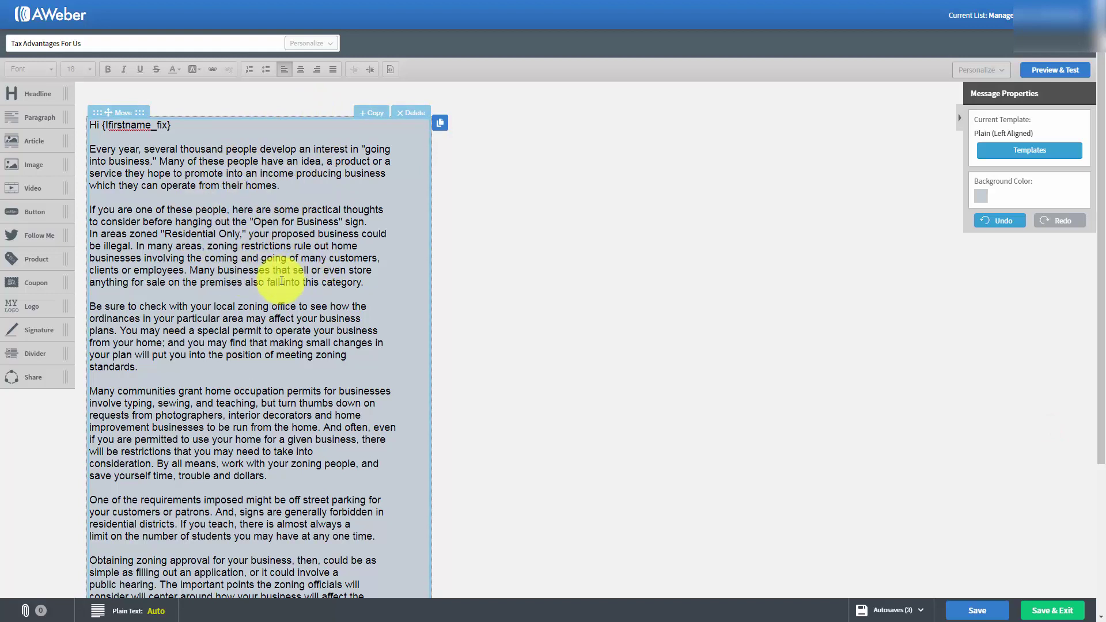
{"action": "left_click", "coordinate": [980, 197]}
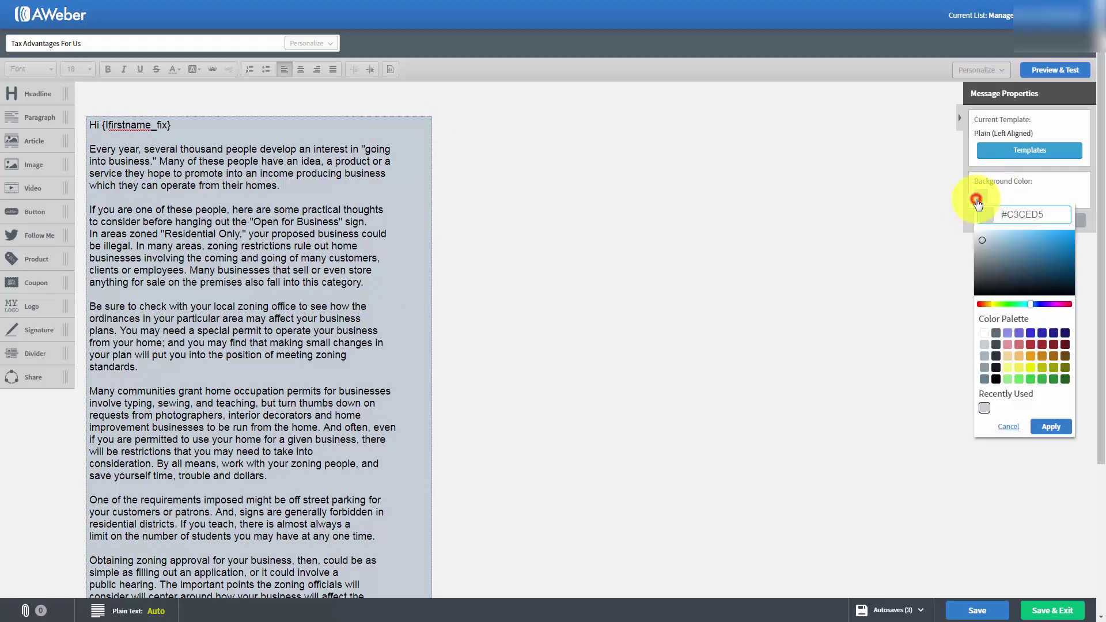
{"action": "left_click", "coordinate": [985, 333]}
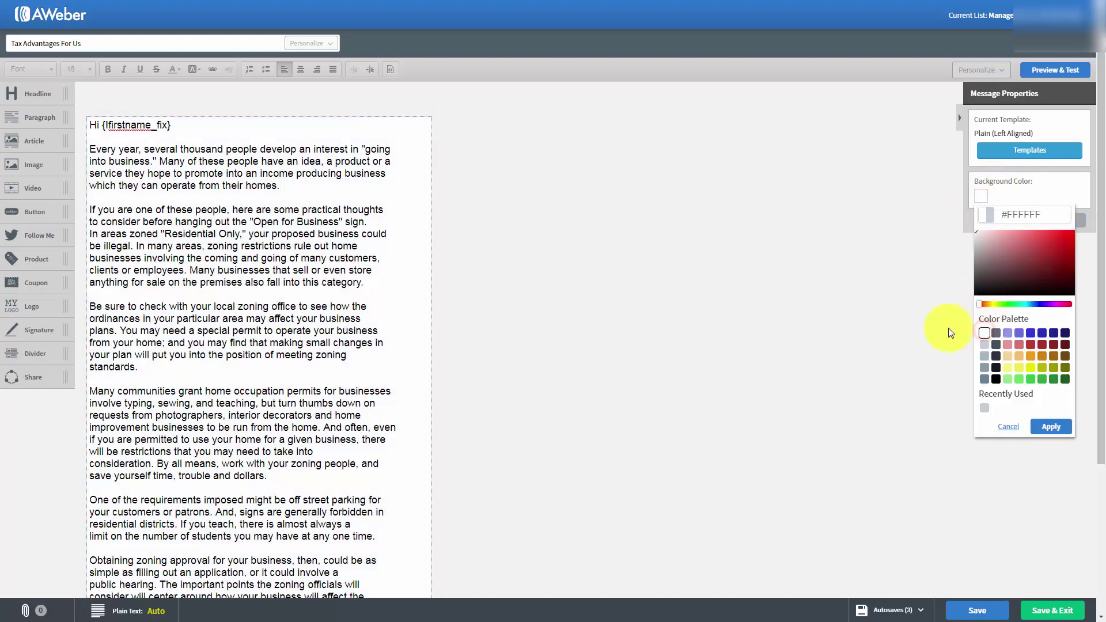
{"action": "left_click", "coordinate": [1071, 427]}
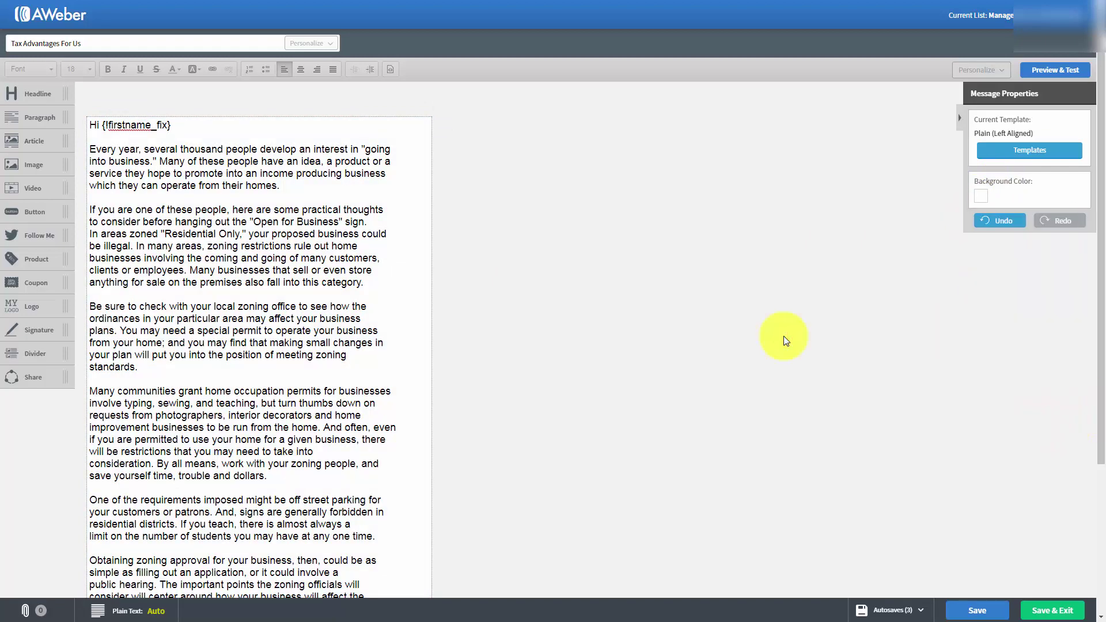
Step: Open Preview & Test and scroll through the rendered email
{"action": "left_click", "coordinate": [1042, 72]}
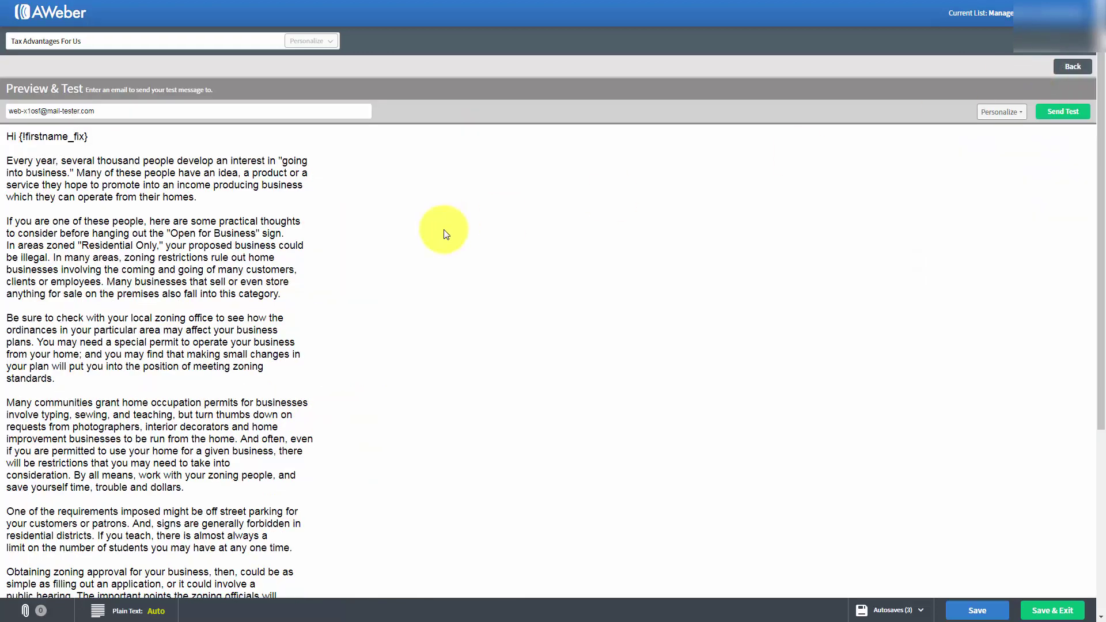
{"action": "scroll", "coordinate": [445, 234], "scroll_direction": "down", "scroll_amount": 3}
{"action": "scroll", "coordinate": [446, 234], "scroll_direction": "up", "scroll_amount": 3}
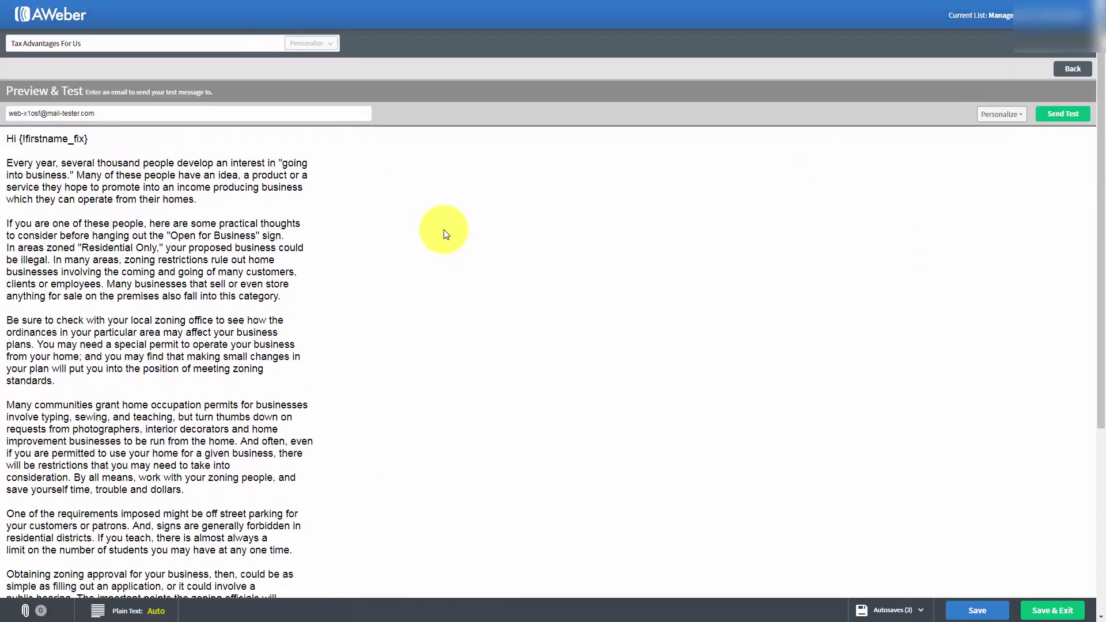
{"action": "scroll", "coordinate": [446, 233], "scroll_direction": "down", "scroll_amount": 3}
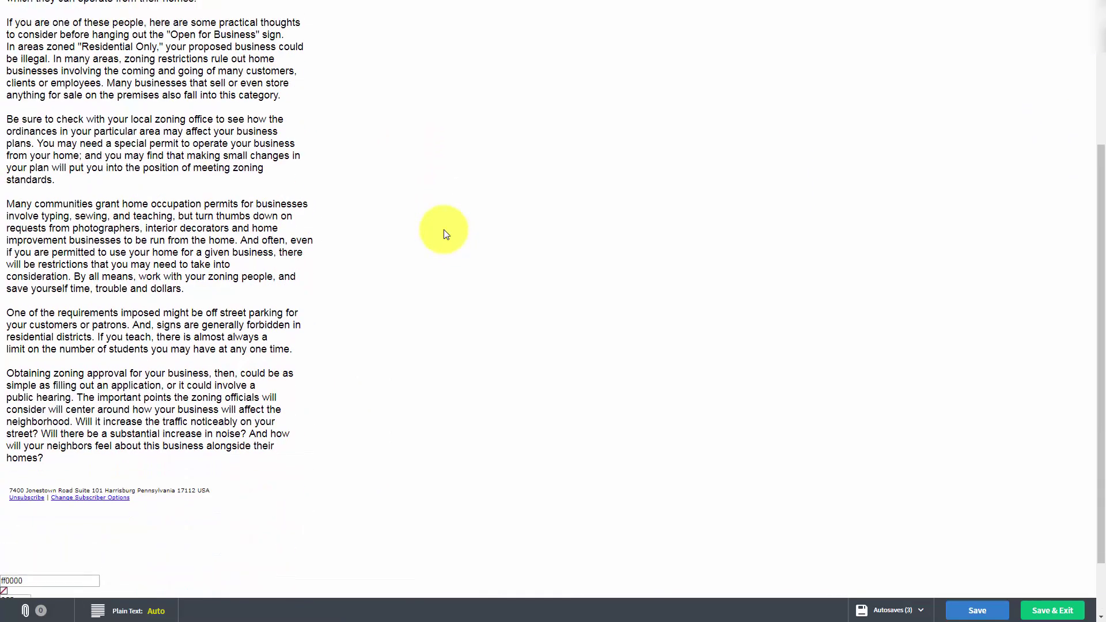
{"action": "scroll", "coordinate": [445, 233], "scroll_direction": "up", "scroll_amount": 3}
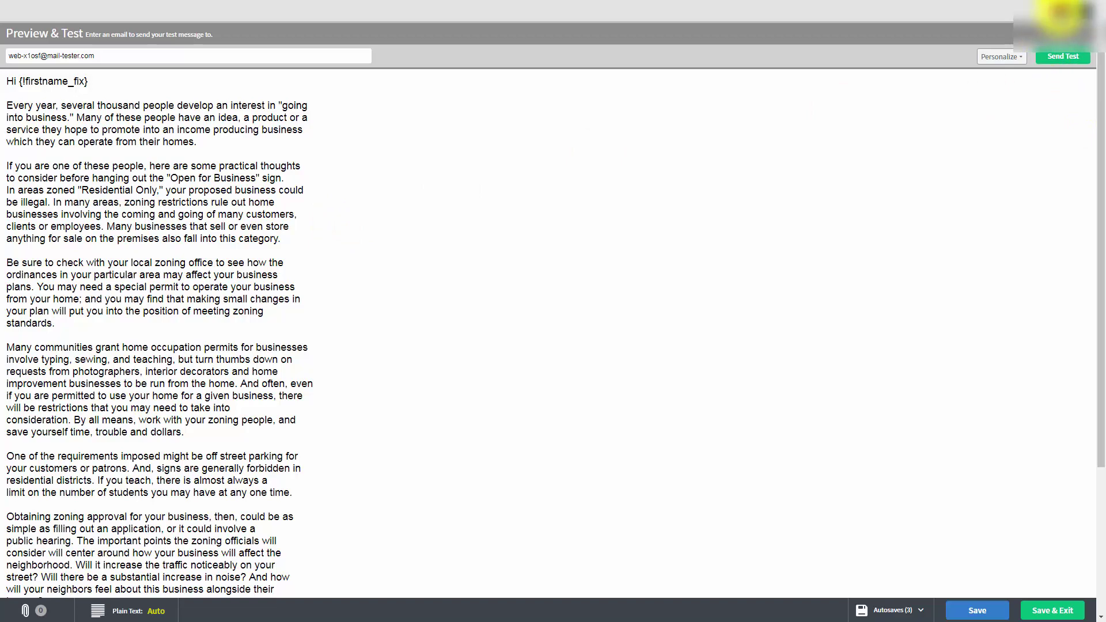
Step: Go back from the preview to the editor and save the 'Tax Advantages For Us' draft
{"action": "left_click", "coordinate": [1062, 15]}
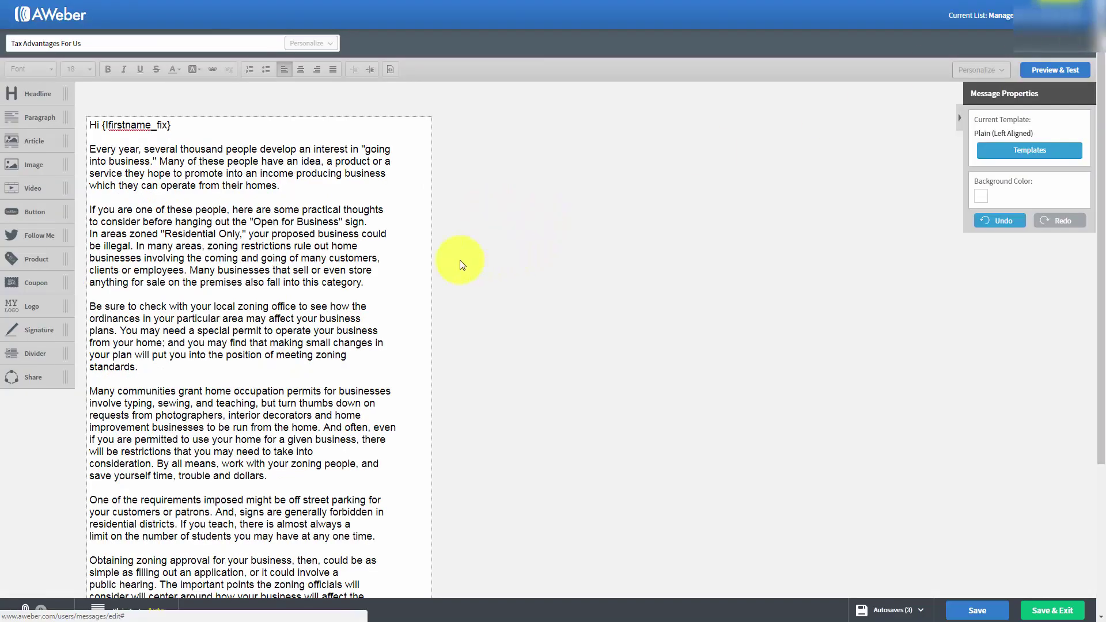
{"action": "left_click", "coordinate": [969, 610]}
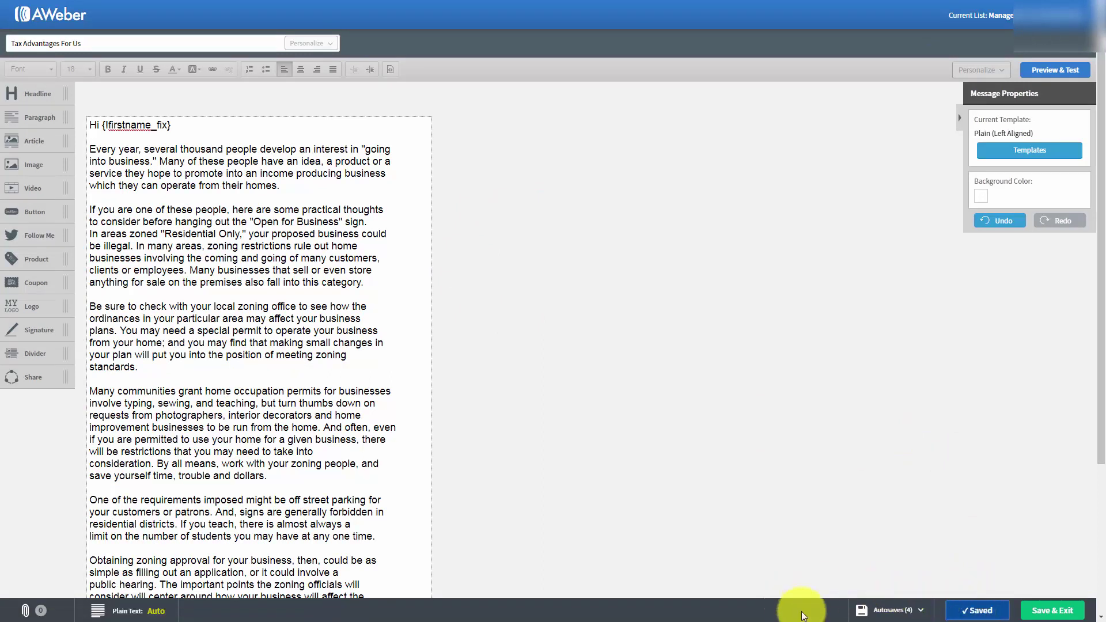